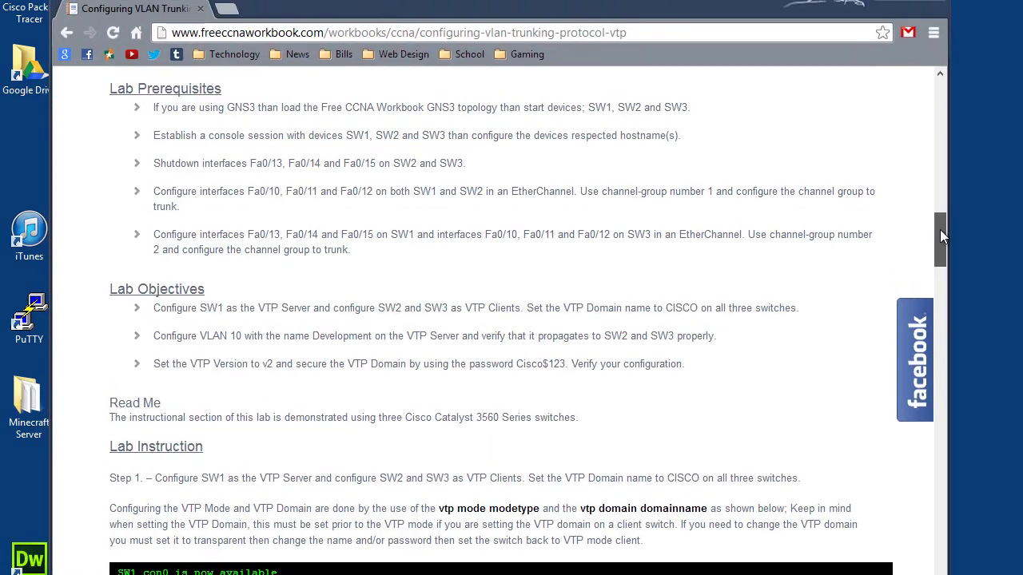
- Review the VTP lab page's prerequisites and objectives, marking the switch names SW1 and SW2
{"action": "left_click_drag", "start_coordinate": [940, 236], "coordinate": [940, 94]}
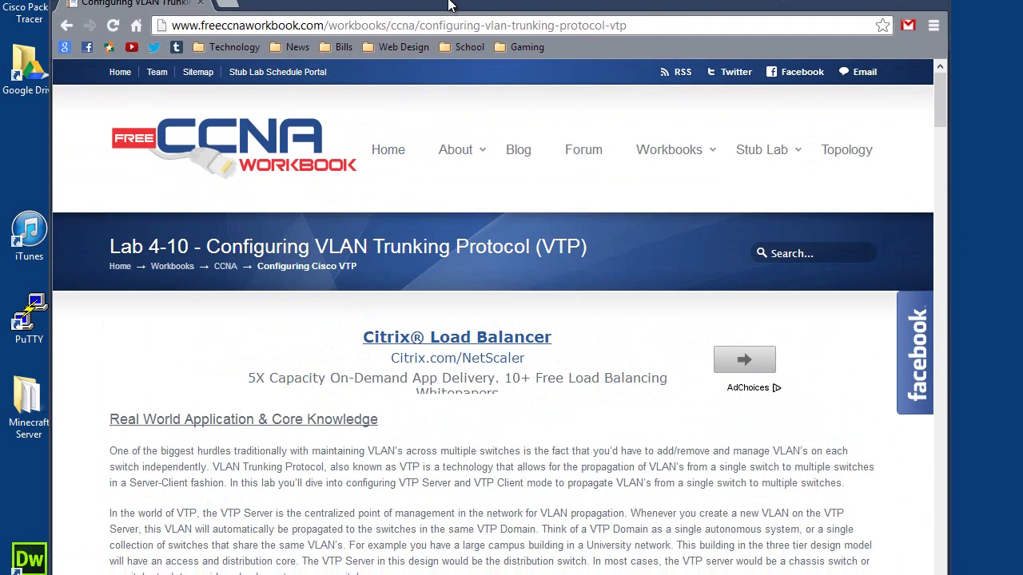
{"action": "left_click_drag", "start_coordinate": [452, 15], "coordinate": [467, 0]}
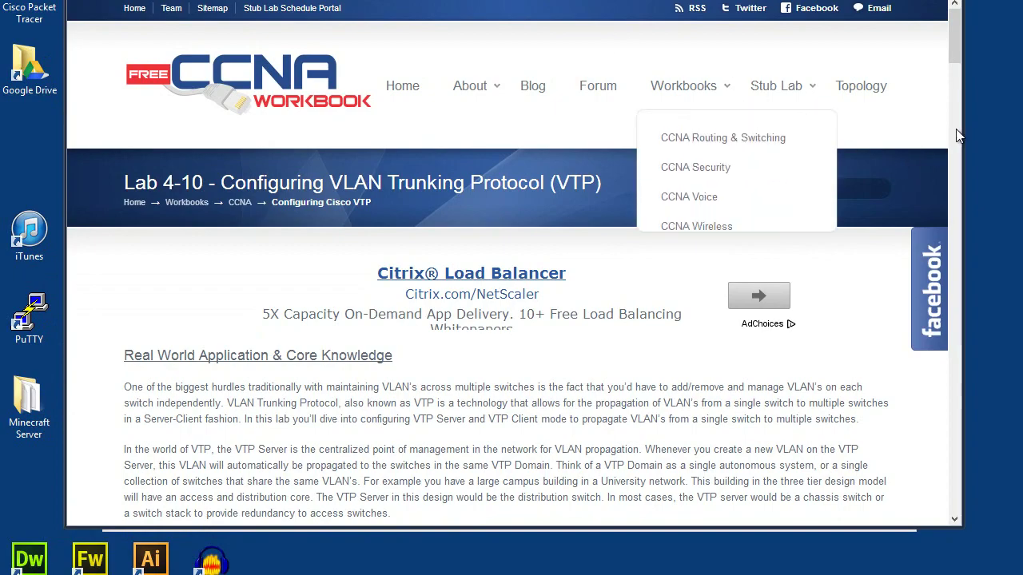
{"action": "left_click_drag", "start_coordinate": [957, 55], "coordinate": [949, 196]}
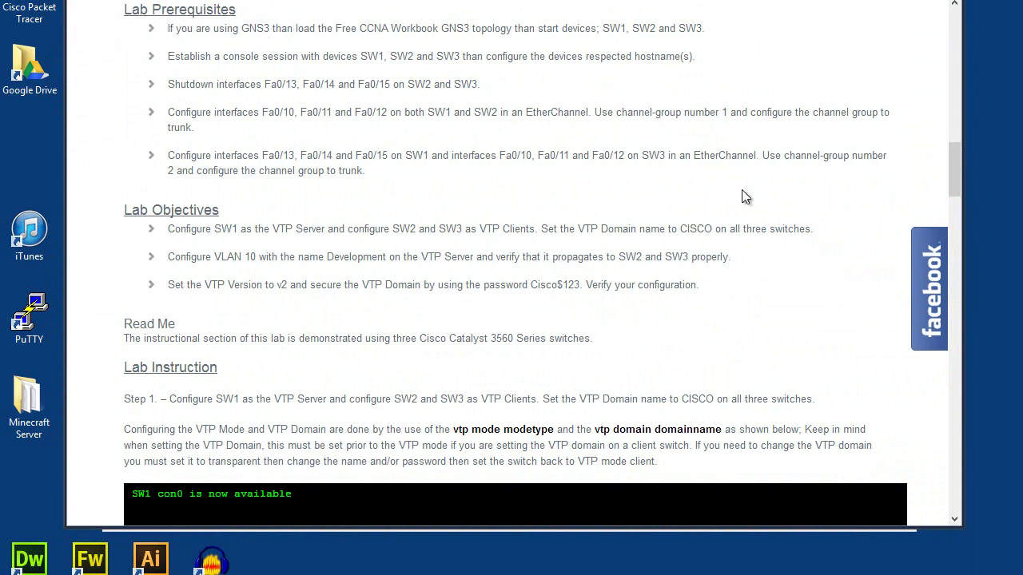
{"action": "left_click_drag", "start_coordinate": [360, 57], "coordinate": [422, 60]}
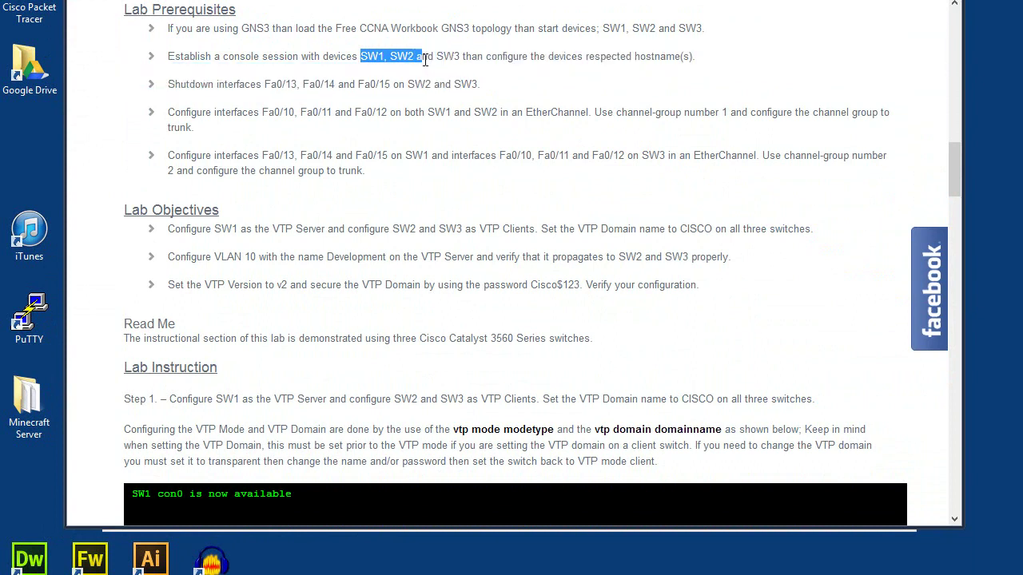
{"action": "left_click", "coordinate": [476, 61]}
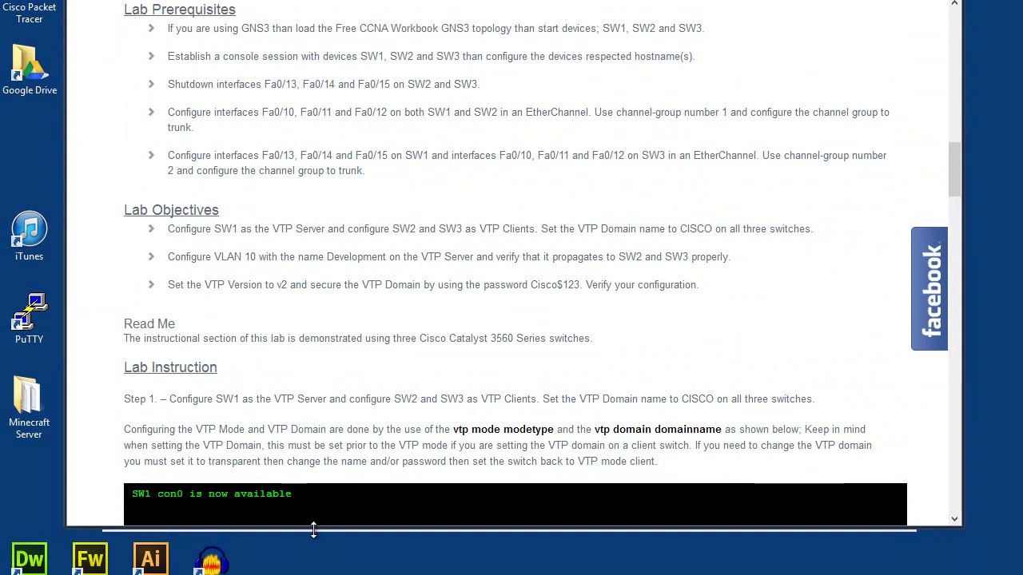
- Resize the browser and PuTTY COM8 windows so the Lab Objectives stay visible above the terminal
{"action": "key", "text": "alt+Tab"}
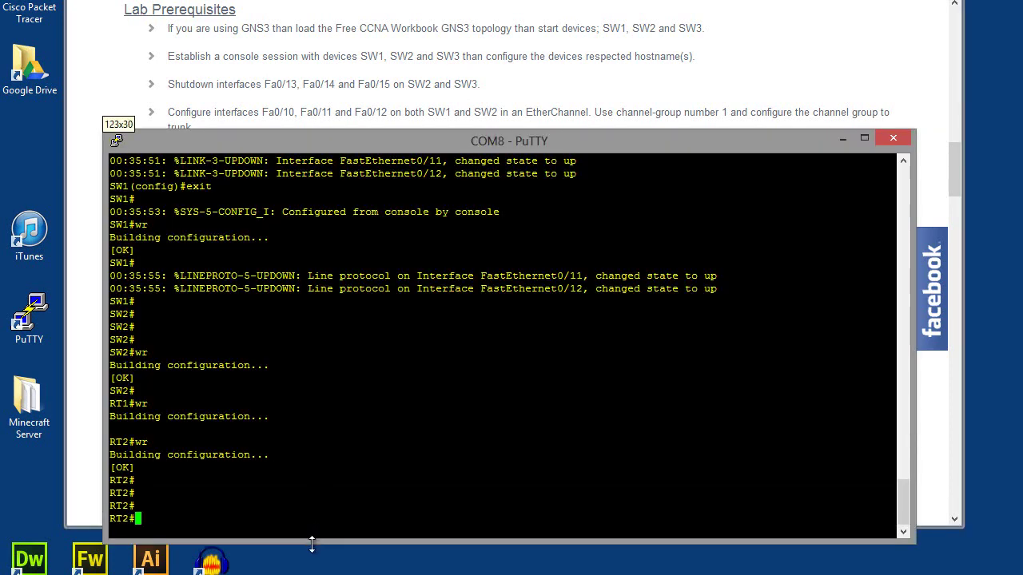
{"action": "left_click", "coordinate": [82, 536]}
{"action": "left_click_drag", "start_coordinate": [82, 536], "coordinate": [84, 572]}
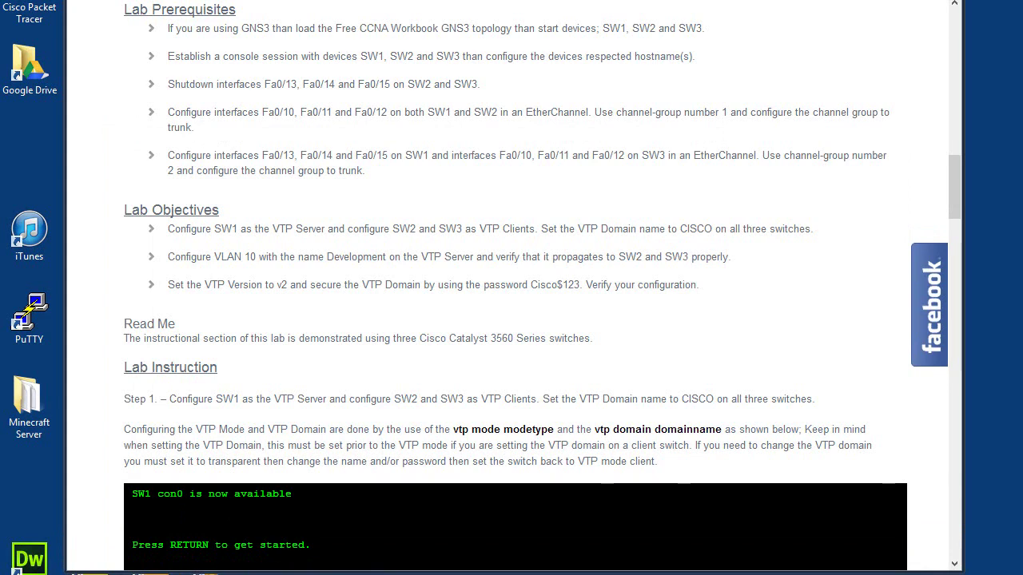
{"action": "key", "text": "alt+Tab"}
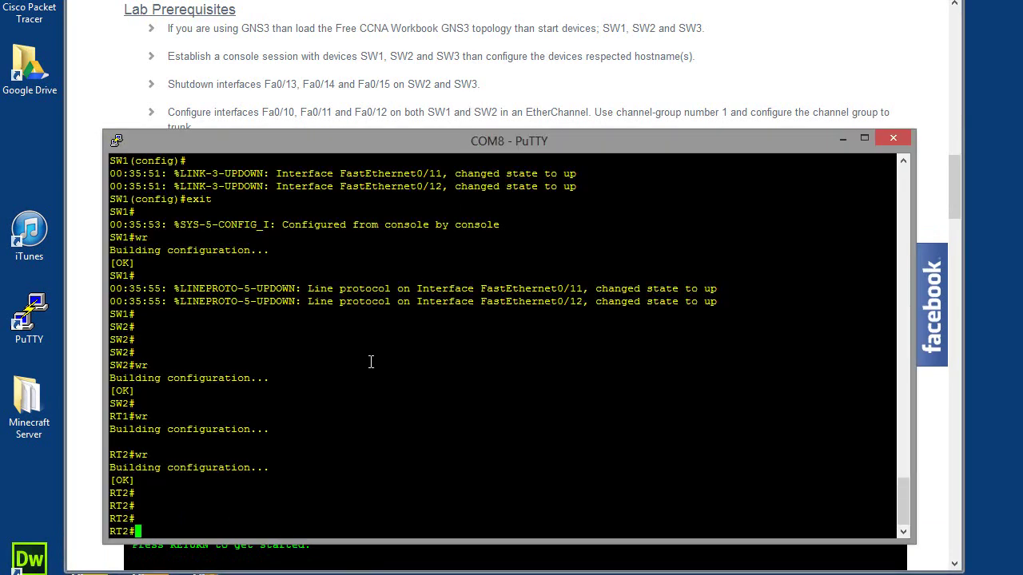
{"action": "left_click_drag", "start_coordinate": [358, 543], "coordinate": [355, 565]}
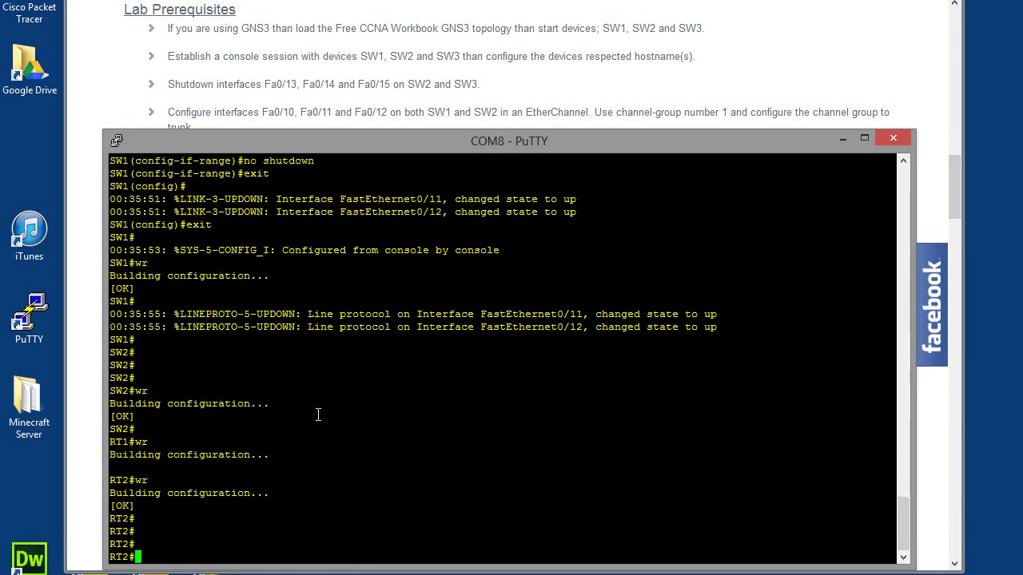
{"action": "left_click", "coordinate": [437, 127]}
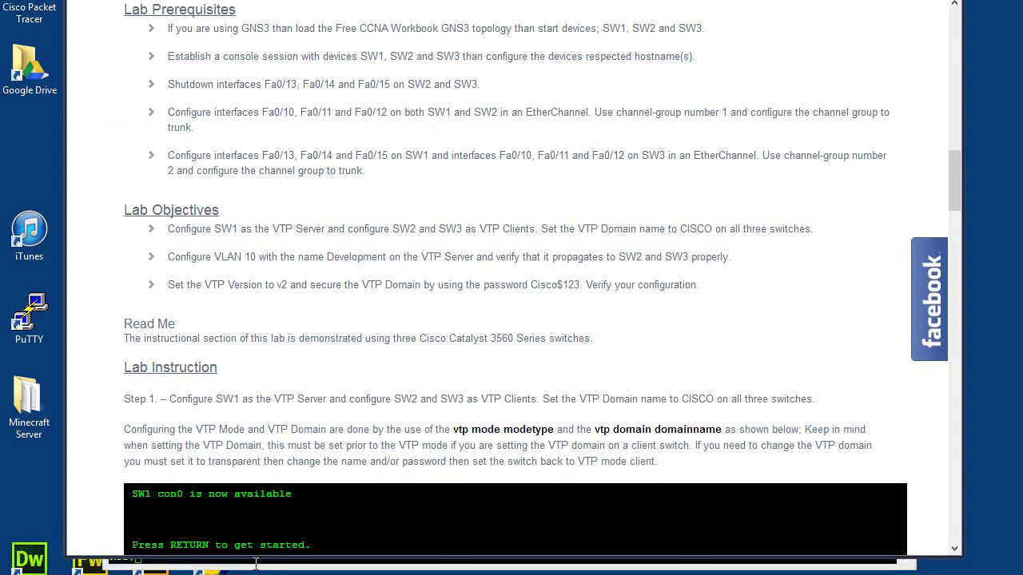
{"action": "left_click", "coordinate": [248, 567]}
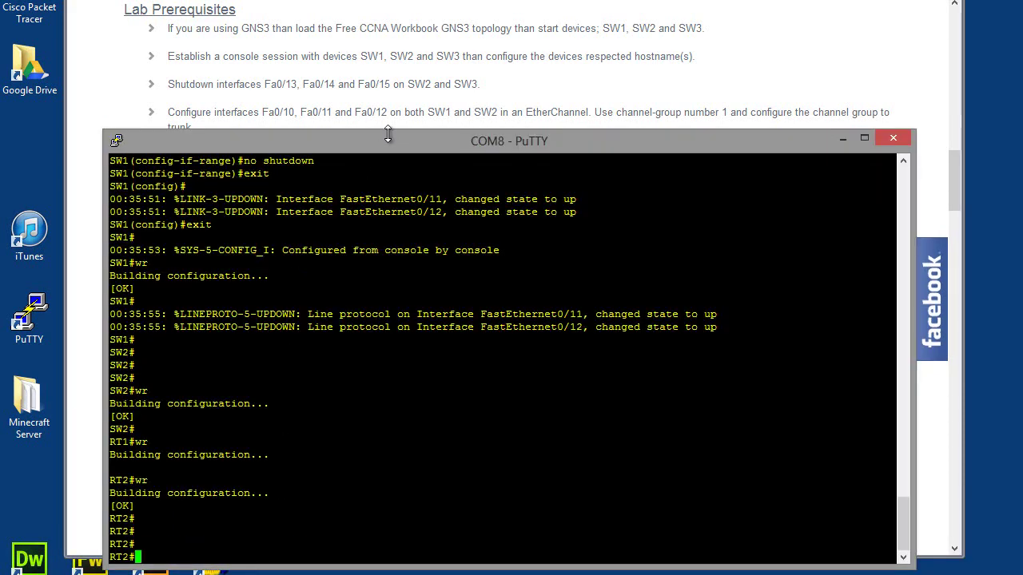
{"action": "left_click_drag", "start_coordinate": [380, 129], "coordinate": [378, 193]}
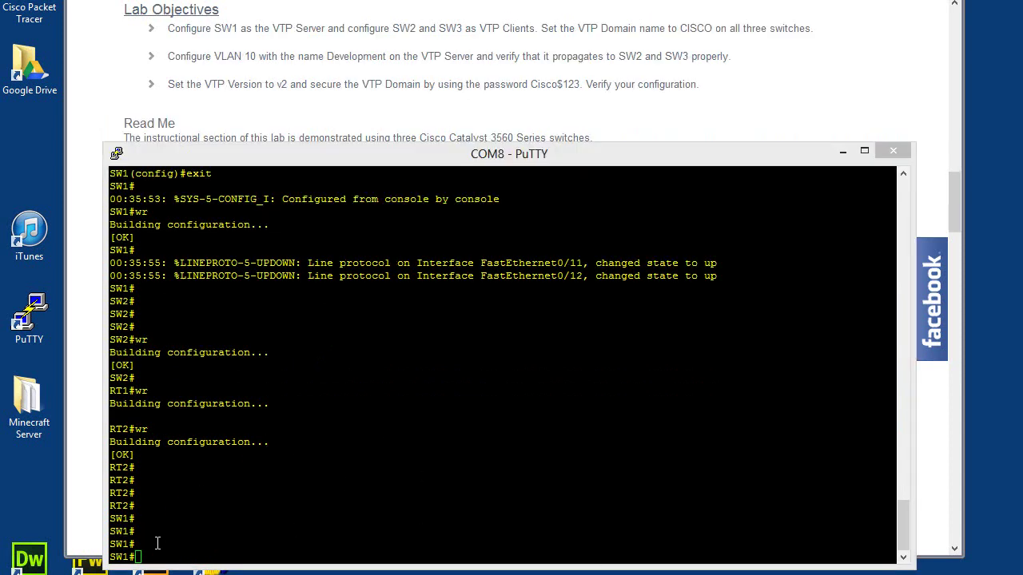
- Get a fresh SW1# prompt and raise the PuTTY window's top edge about 30 px
{"action": "key", "text": "Return"}
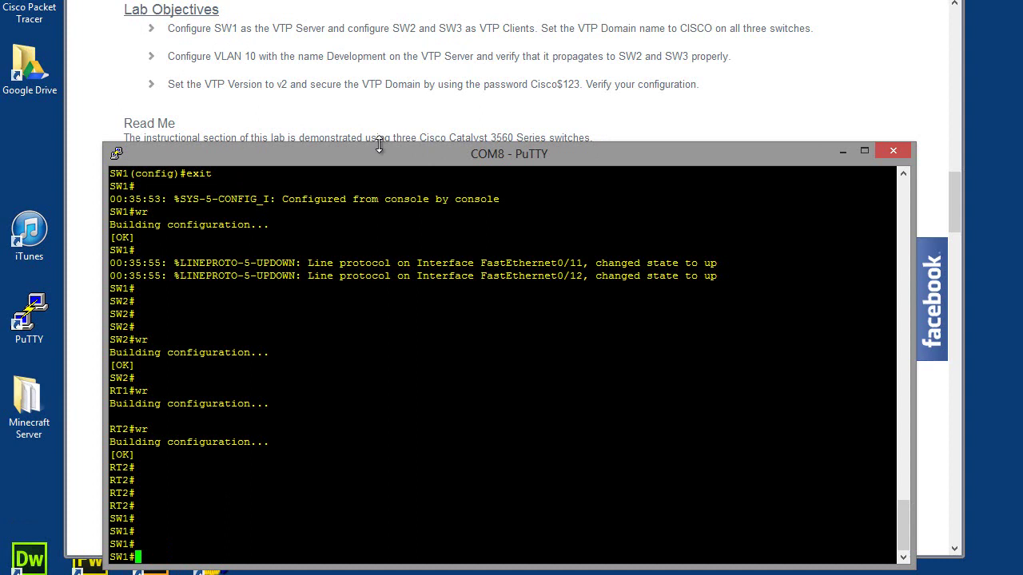
{"action": "left_click_drag", "start_coordinate": [381, 141], "coordinate": [380, 115]}
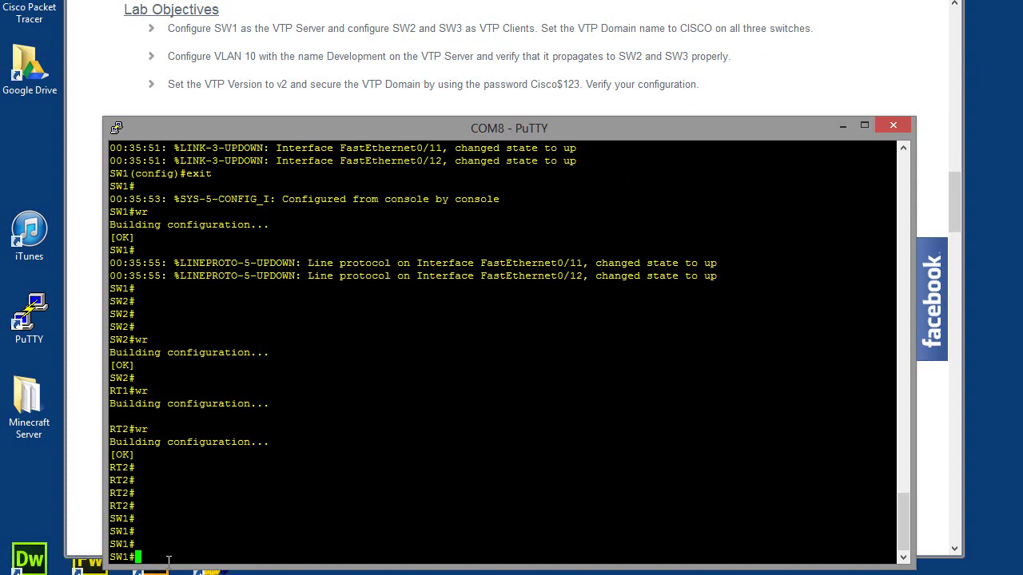
- Enter global configuration on SW1 and set its VTP mode to server
{"action": "type", "text": "conf"}
{"action": "key", "text": "Tab"}
{"action": "type", "text": "ter"}
{"action": "key", "text": "Tab"}
{"action": "key", "text": "Return"}
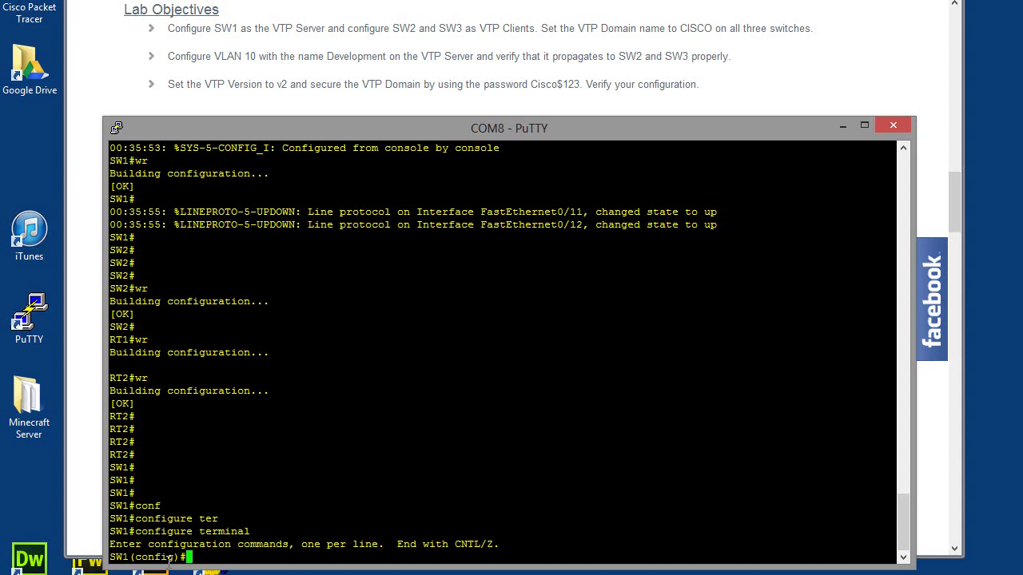
{"action": "type", "text": "vt"}
{"action": "key", "text": "Tab"}
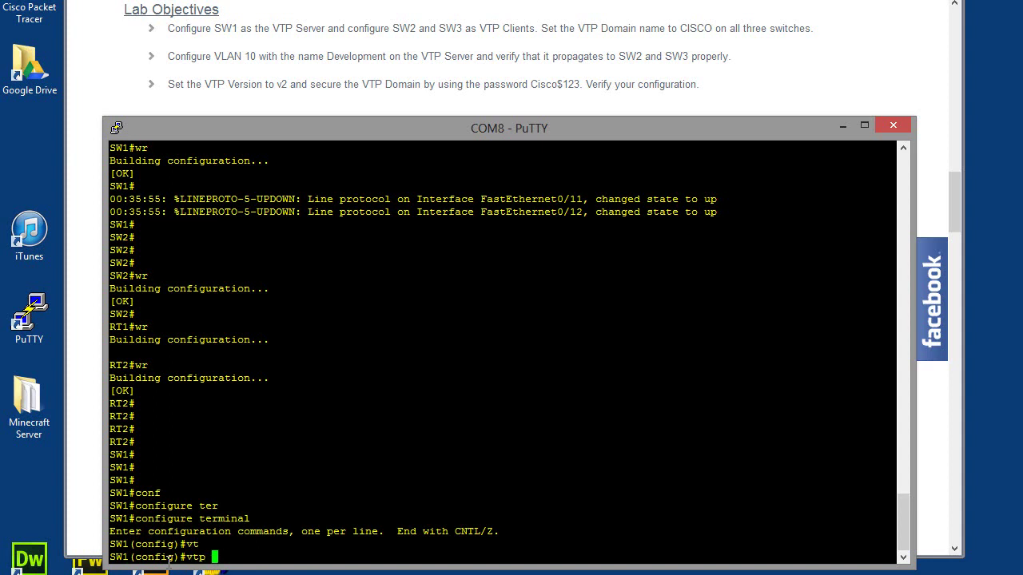
{"action": "type", "text": "mod"}
{"action": "key", "text": "Tab"}
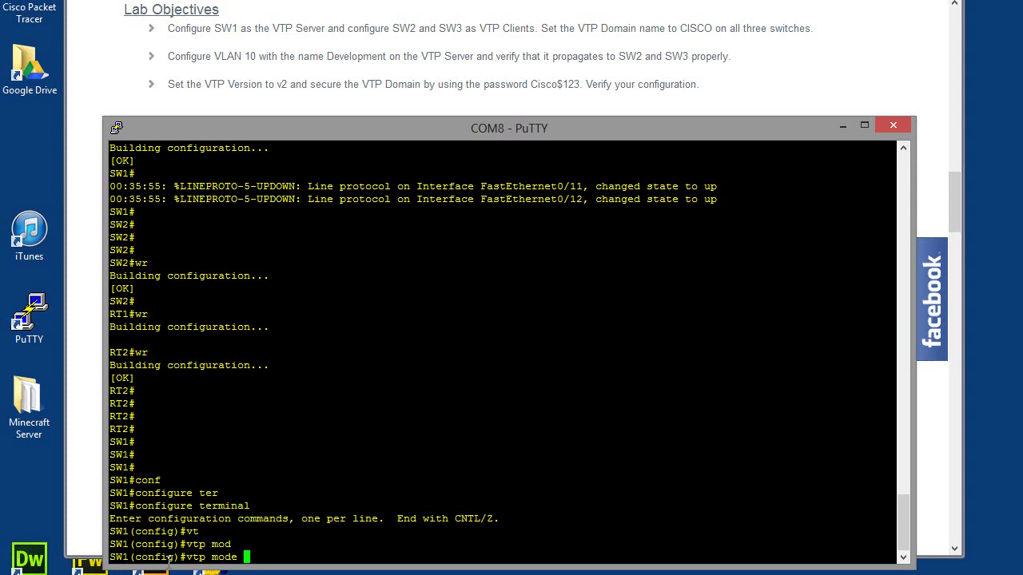
{"action": "type", "text": "server"}
{"action": "key", "text": "Tab"}
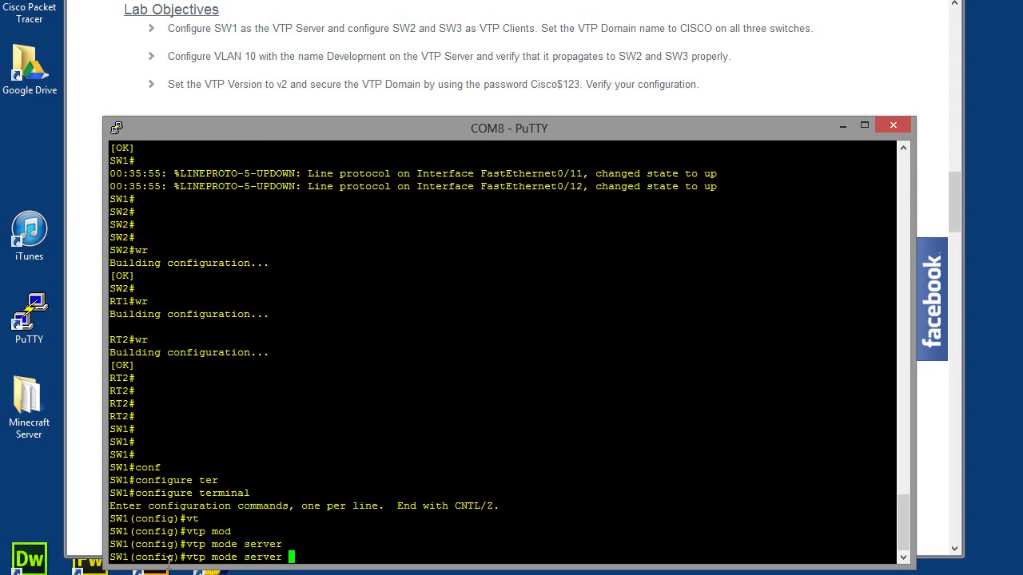
{"action": "key", "text": "Return"}
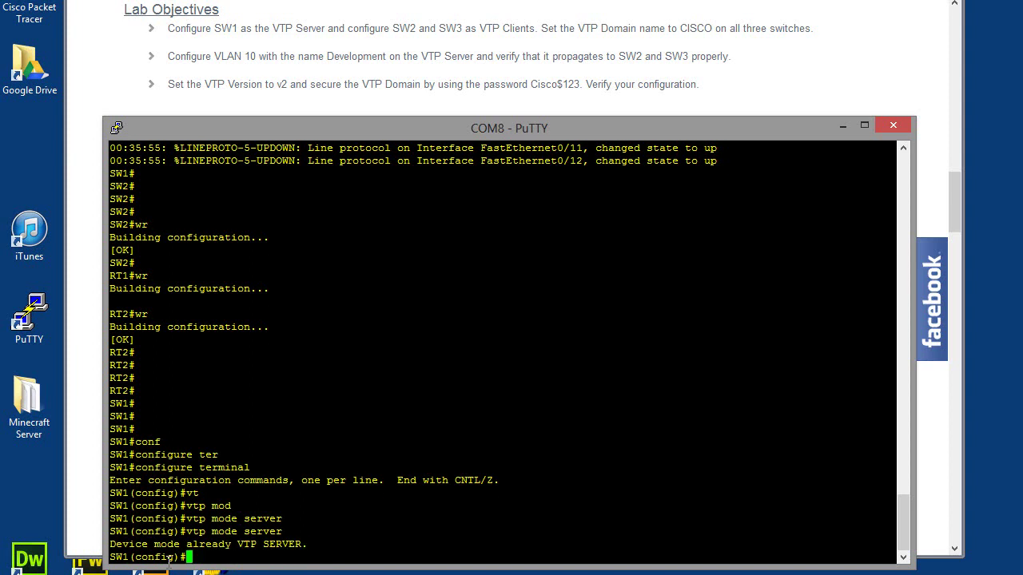
- Set SW1's VTP domain name to CISCO
{"action": "type", "text": "vtp"}
{"action": "key", "text": "Tab"}
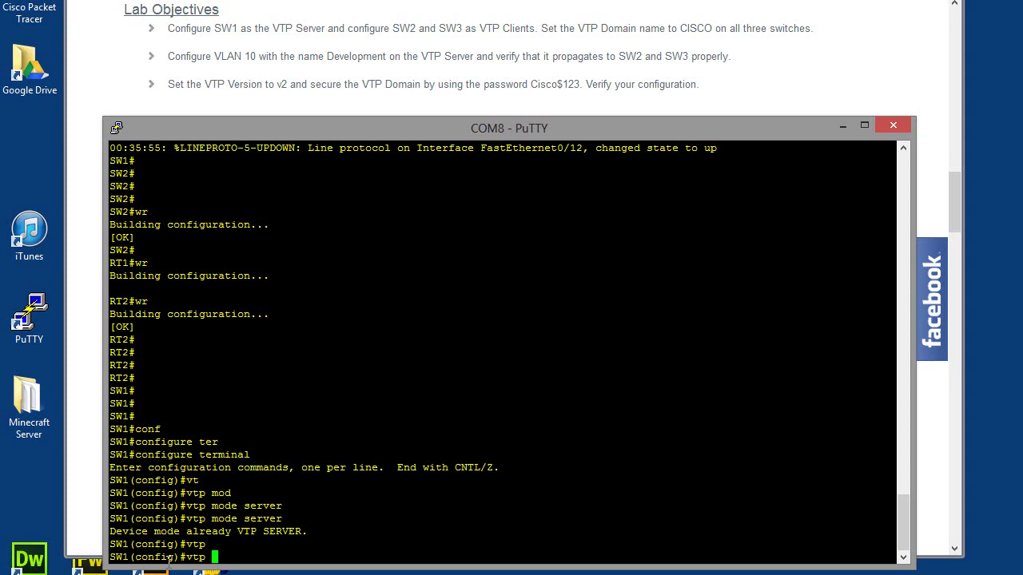
{"action": "type", "text": "dom"}
{"action": "key", "text": "Tab"}
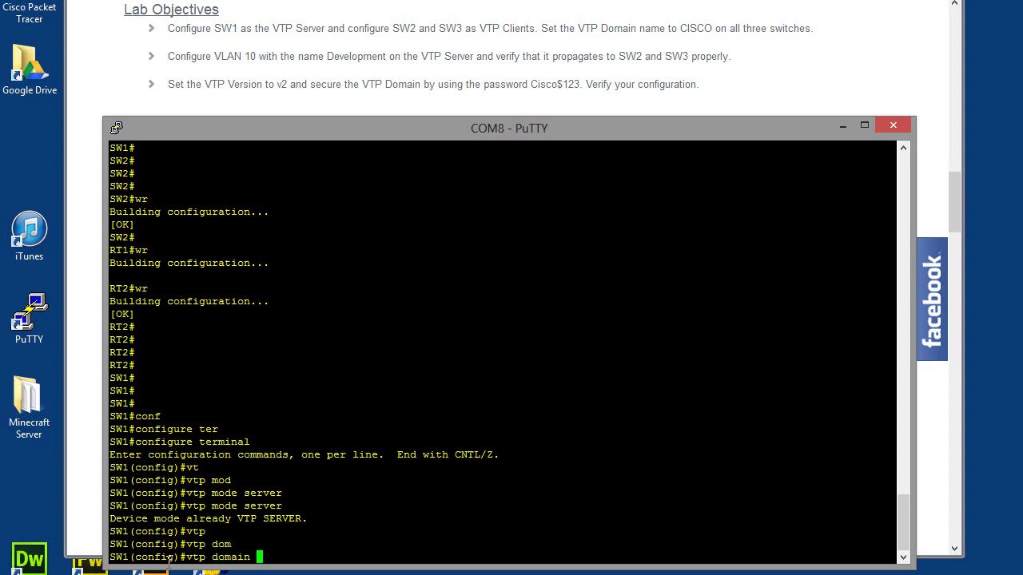
{"action": "type", "text": "CISCO"}
{"action": "key", "text": "Return"}
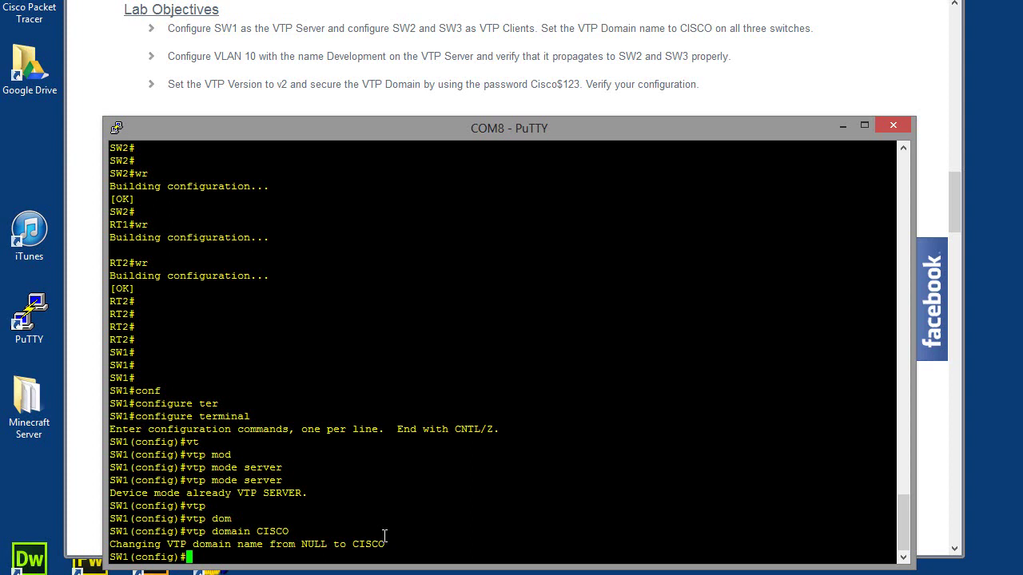
- On SW2, enter global configuration and set the VTP mode to client
{"action": "key", "text": "Return"}
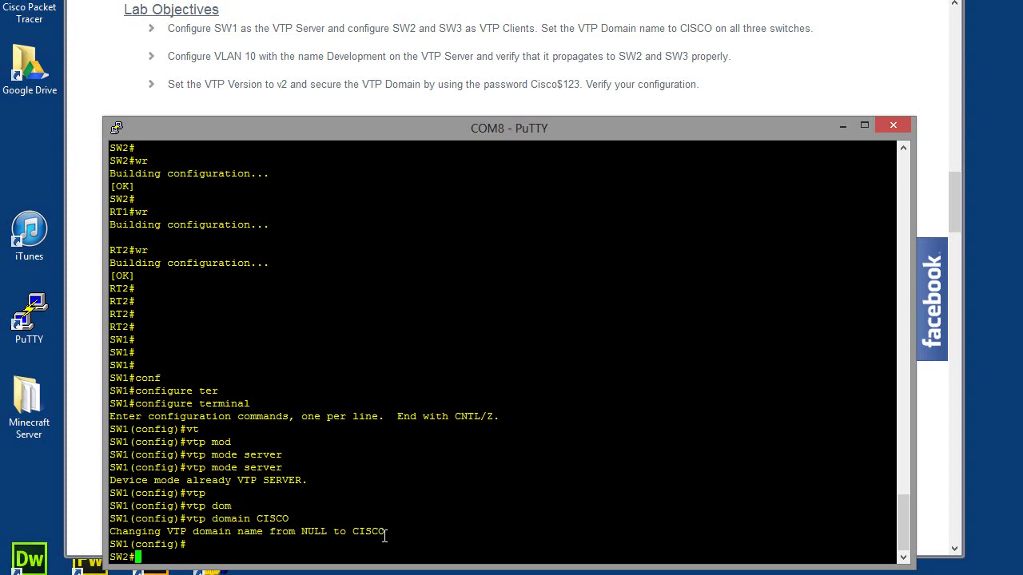
{"action": "type", "text": "conf"}
{"action": "key", "text": "Tab"}
{"action": "type", "text": "ter"}
{"action": "key", "text": "Tab"}
{"action": "key", "text": "Return"}
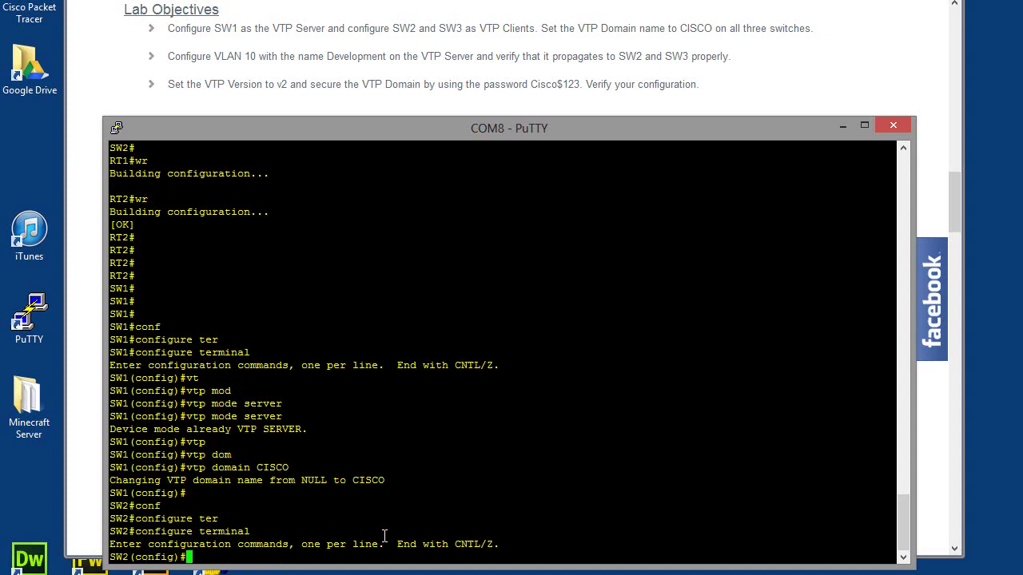
{"action": "type", "text": "vtp"}
{"action": "key", "text": "Tab"}
{"action": "type", "text": "mod"}
{"action": "key", "text": "Tab"}
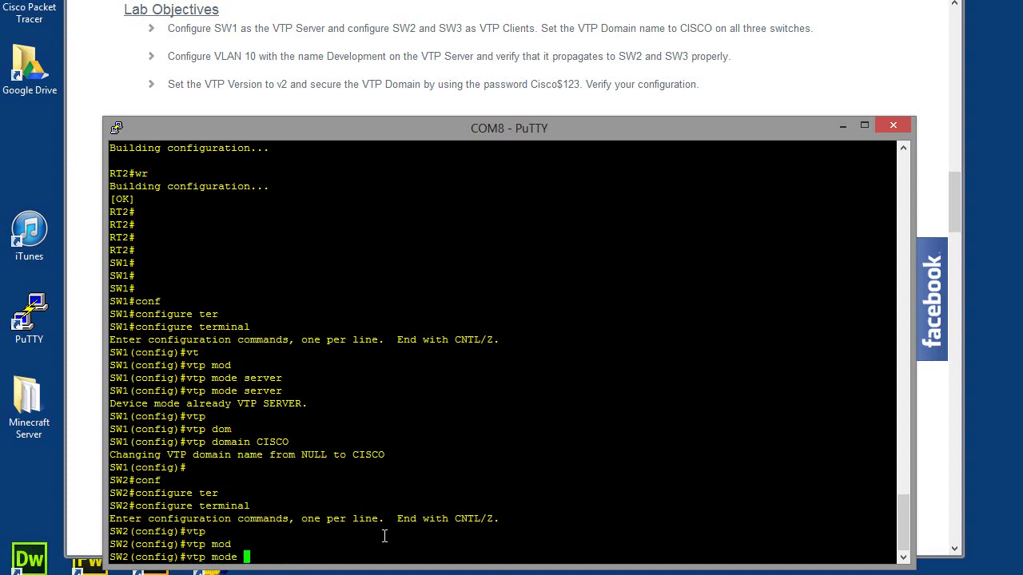
{"action": "type", "text": "cl"}
{"action": "key", "text": "Tab"}
{"action": "key", "text": "Return"}
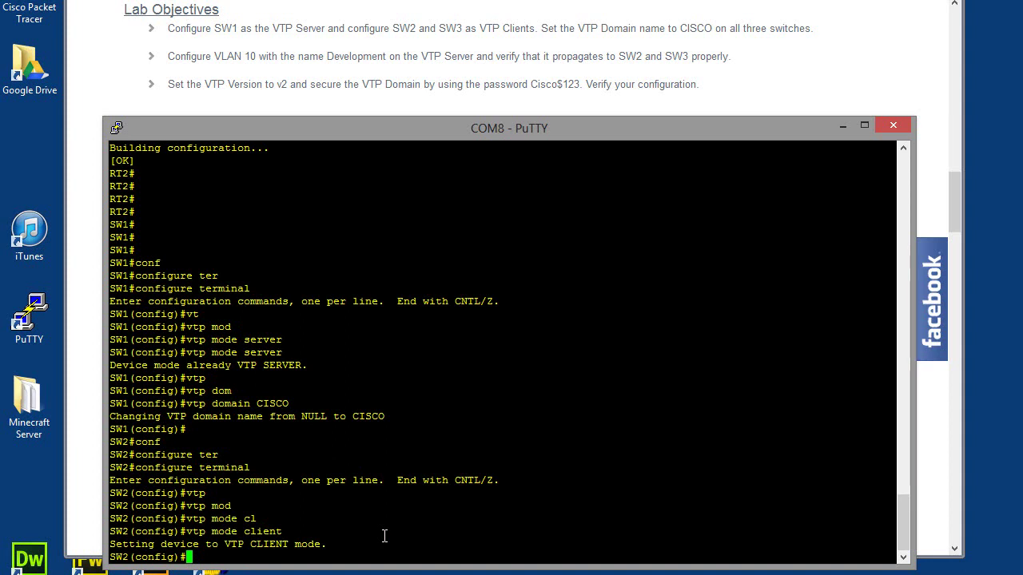
- Set SW2's VTP domain to CISCO
{"action": "type", "text": "vtp"}
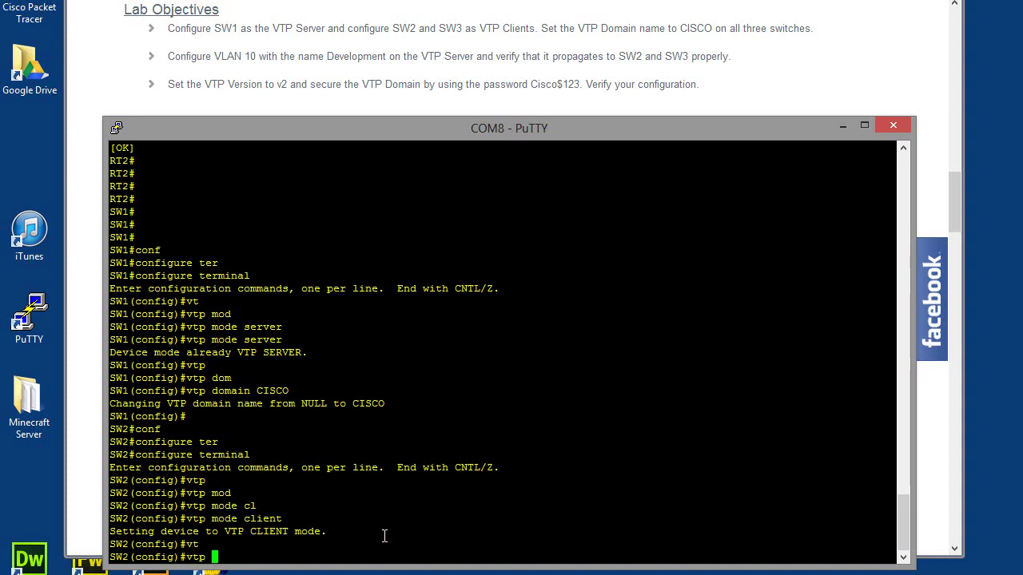
{"action": "type", "text": "dom"}
{"action": "key", "text": "Tab"}
{"action": "type", "text": "CISCO"}
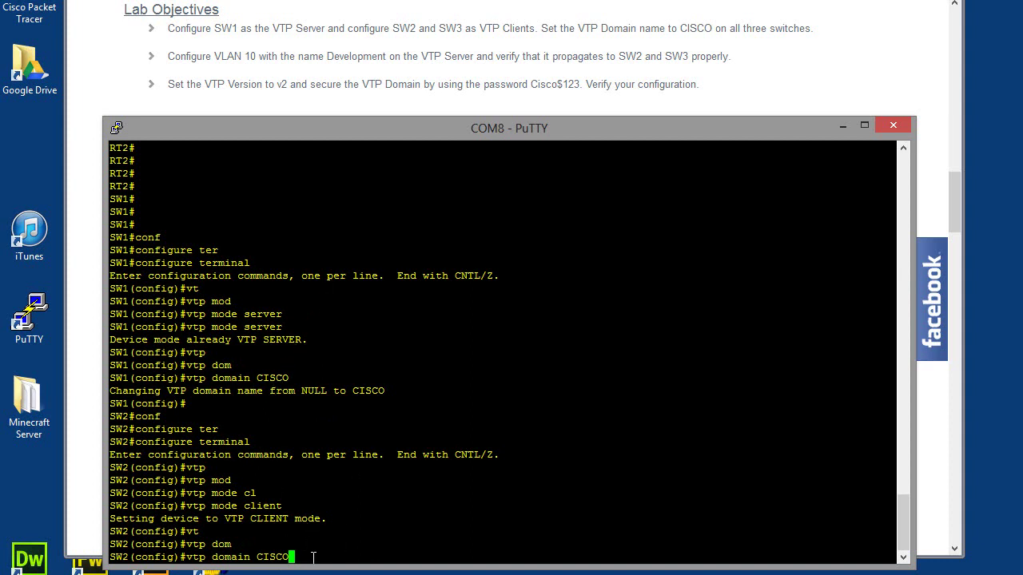
{"action": "key", "text": "Return"}
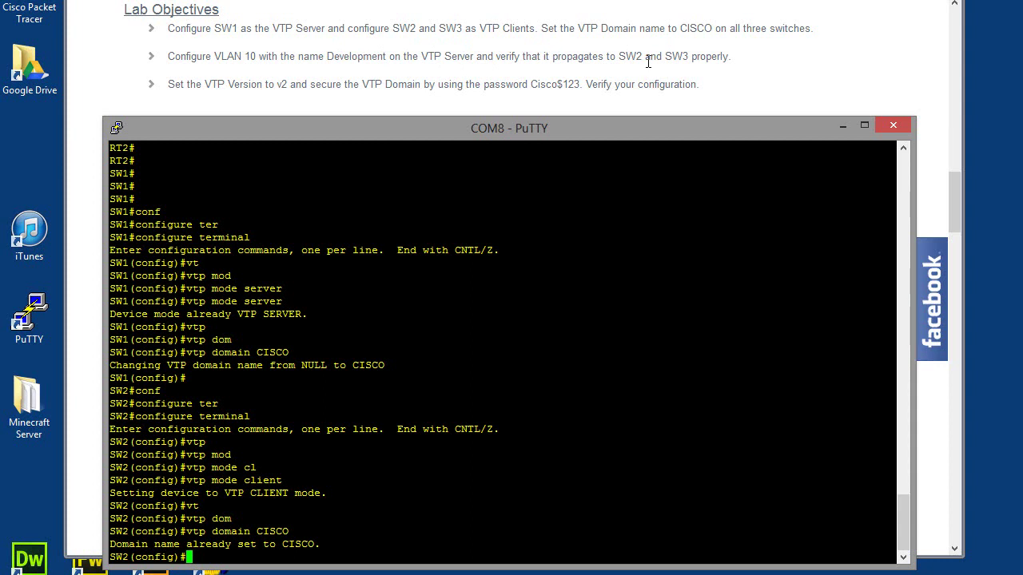
- Create VLAN 10 on SW1, correcting a mistaken 'interface vlan 10' entry
{"action": "key", "text": "Return"}
{"action": "key", "text": "Return"}
{"action": "key", "text": "Return"}
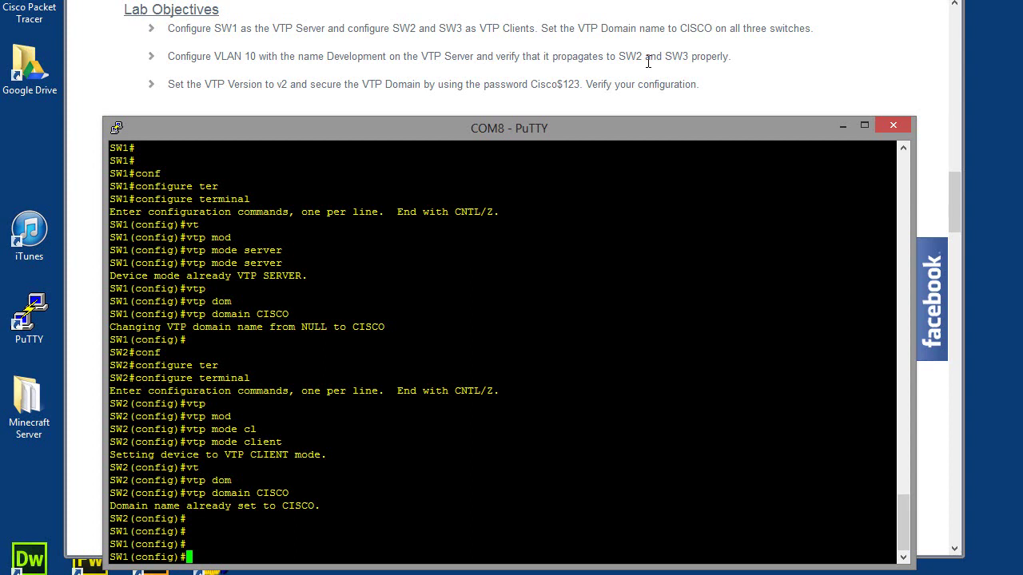
{"action": "type", "text": "inter"}
{"action": "key", "text": "Tab"}
{"action": "type", "text": "vl"}
{"action": "key", "text": "Tab"}
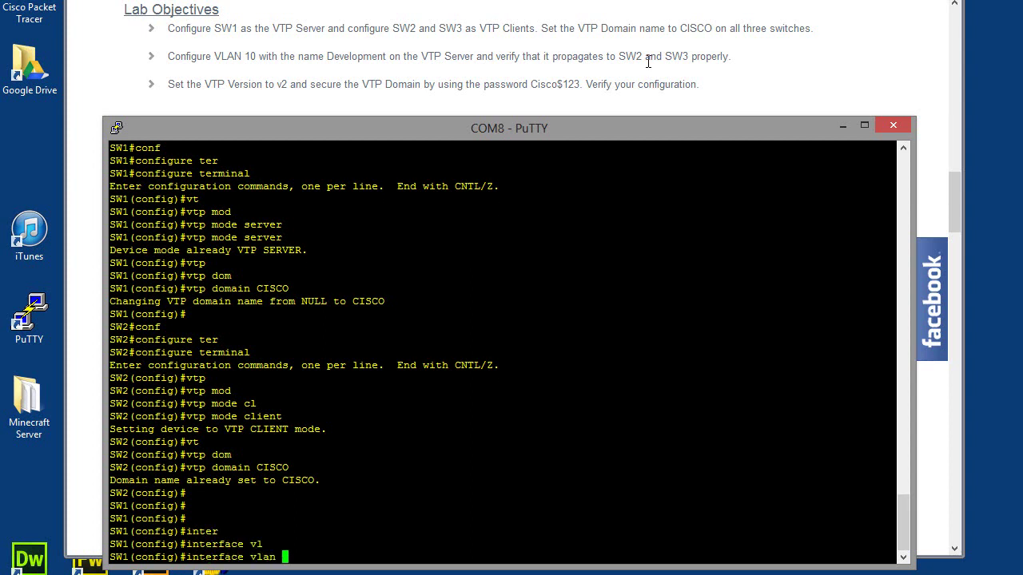
{"action": "type", "text": "10"}
{"action": "key", "text": "BackSpace"}
{"action": "key", "text": "BackSpace"}
{"action": "key", "text": "BackSpace"}
{"action": "key", "text": "BackSpace"}
{"action": "key", "text": "BackSpace"}
{"action": "key", "text": "BackSpace"}
{"action": "key", "text": "BackSpace"}
{"action": "key", "text": "BackSpace"}
{"action": "key", "text": "BackSpace"}
{"action": "key", "text": "BackSpace"}
{"action": "key", "text": "BackSpace"}
{"action": "key", "text": "BackSpace"}
{"action": "key", "text": "BackSpace"}
{"action": "key", "text": "BackSpace"}
{"action": "key", "text": "BackSpace"}
{"action": "key", "text": "BackSpace"}
{"action": "key", "text": "BackSpace"}
{"action": "type", "text": "vl"}
{"action": "key", "text": "Tab"}
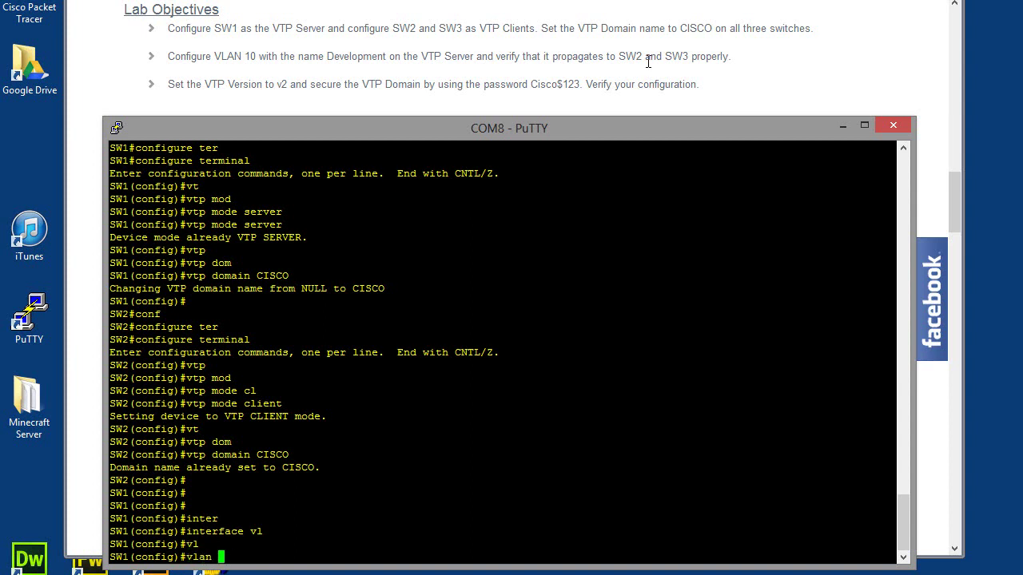
{"action": "type", "text": "10"}
{"action": "key", "text": "Return"}
- Name VLAN 10 DEVELOPMENT and exit VLAN configuration mode
{"action": "type", "text": "na"}
{"action": "key", "text": "Tab"}
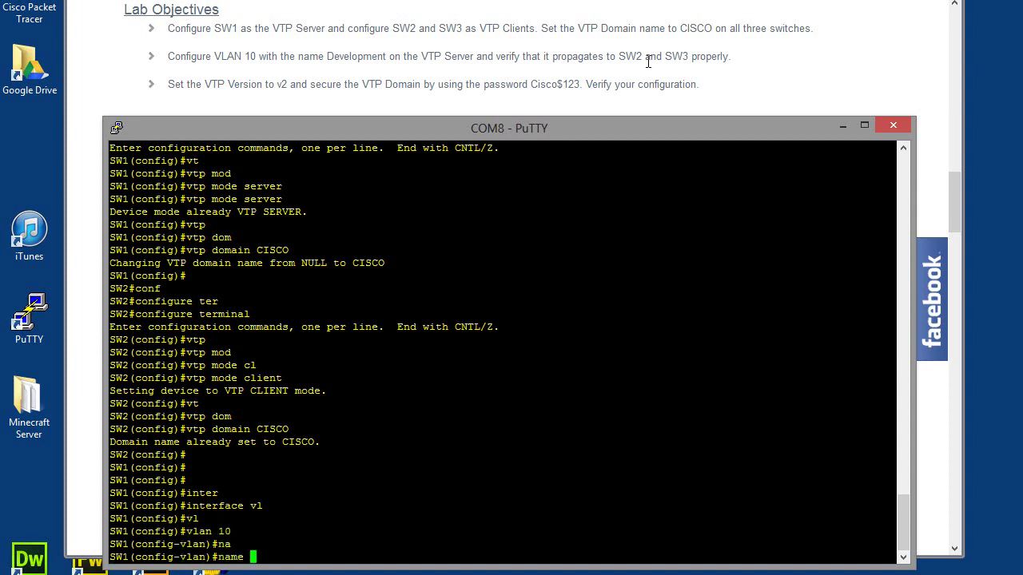
{"action": "type", "text": "DEVELOPMENT"}
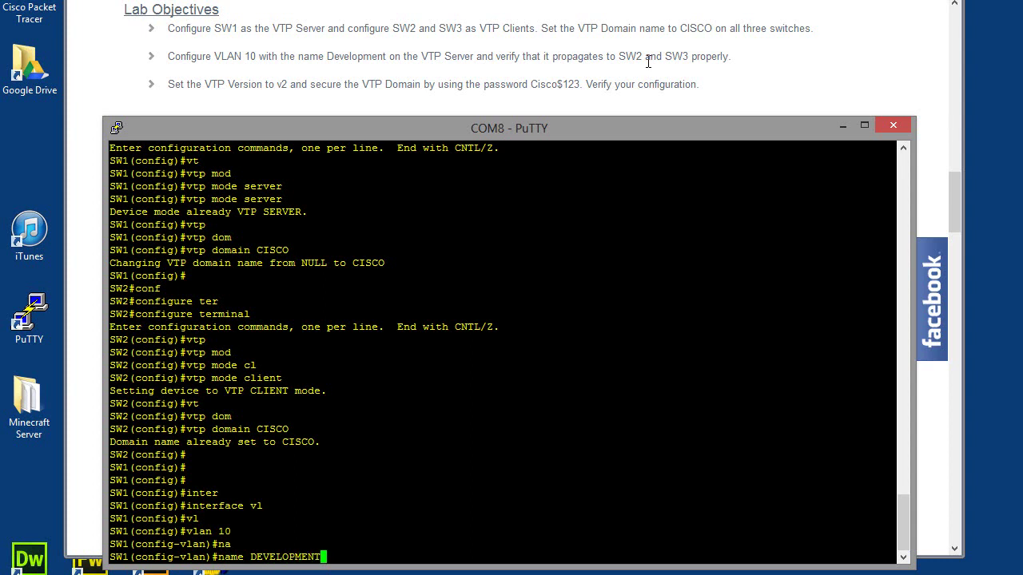
{"action": "key", "text": "Return"}
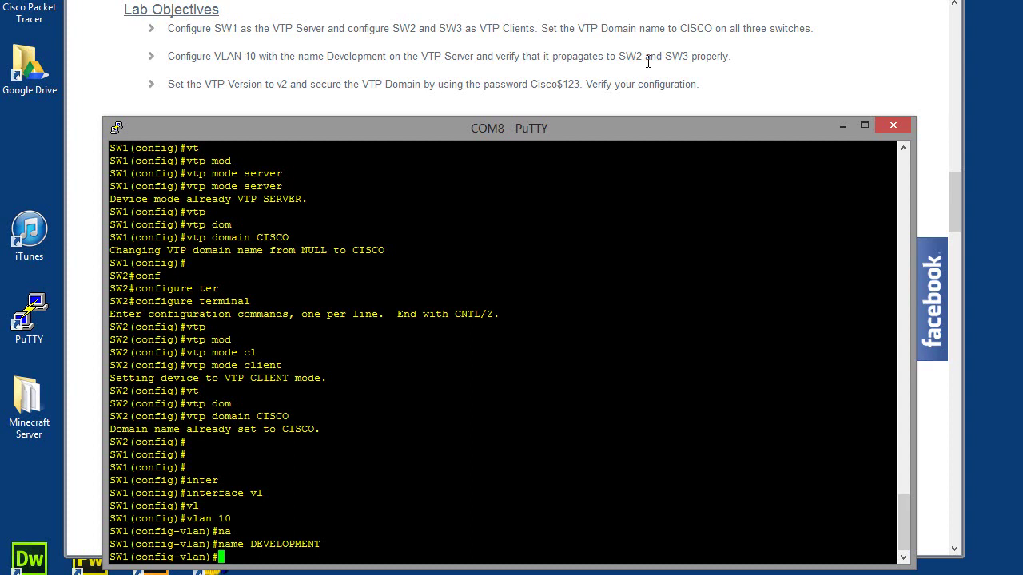
{"action": "type", "text": "EXIT"}
{"action": "key", "text": "Return"}
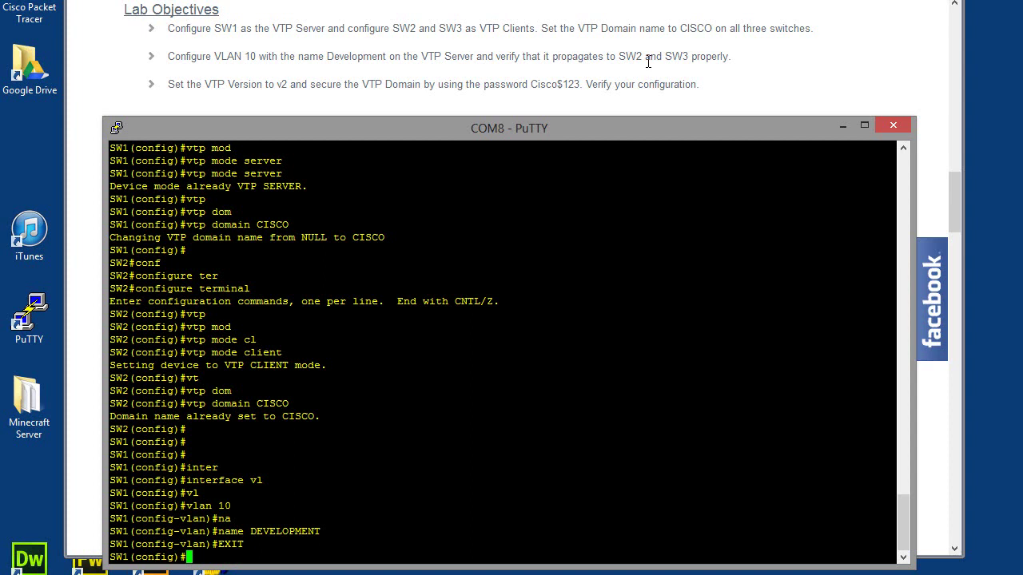
- Return SW1 to privileged mode, run show vlan, and highlight the VLAN 10 DEVELOPMENT row
{"action": "type", "text": "exit"}
{"action": "key", "text": "Return"}
{"action": "type", "text": "s"}
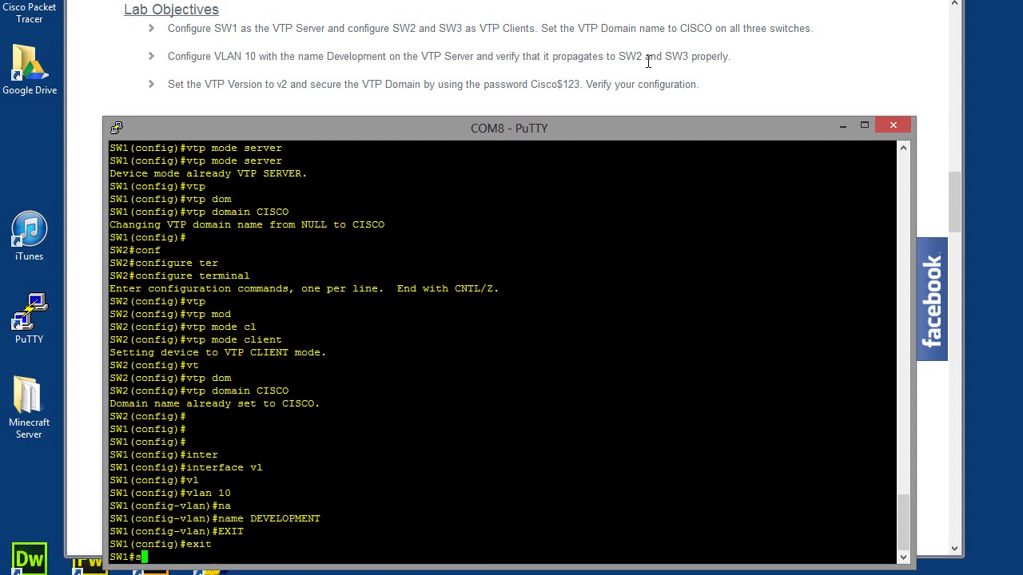
{"action": "type", "text": "how vlan"}
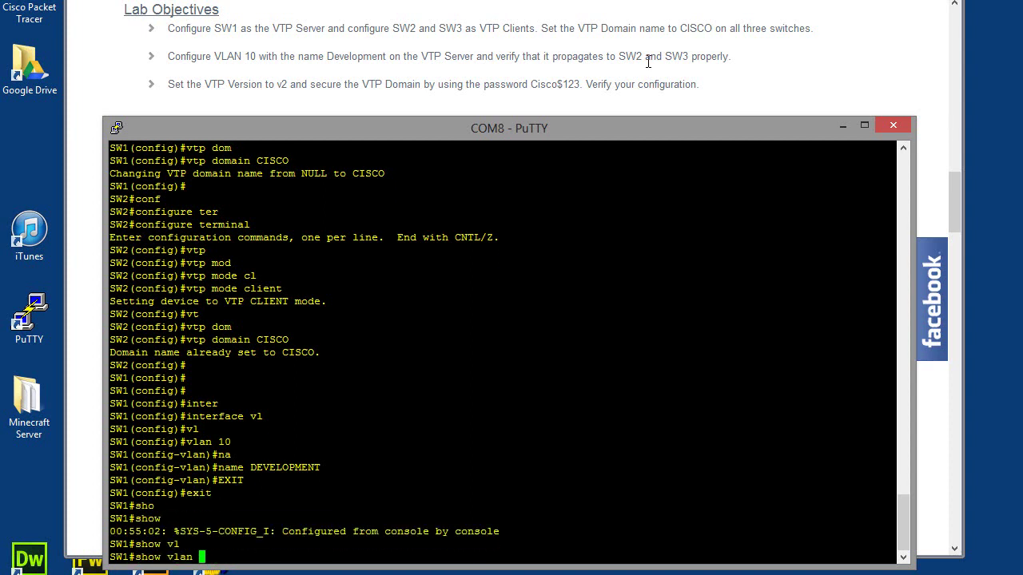
{"action": "key", "text": "Return"}
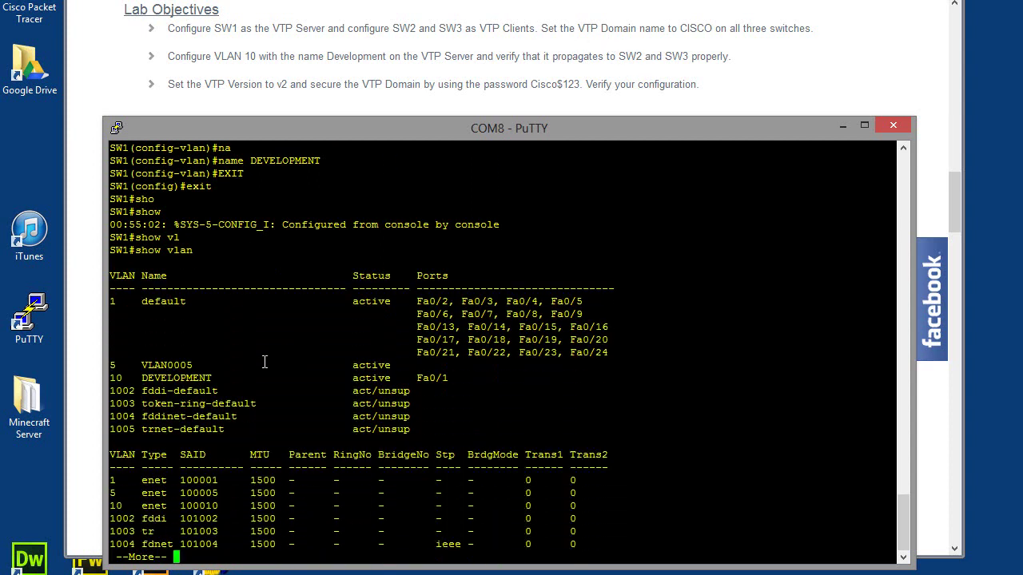
{"action": "left_click_drag", "start_coordinate": [468, 378], "coordinate": [111, 381]}
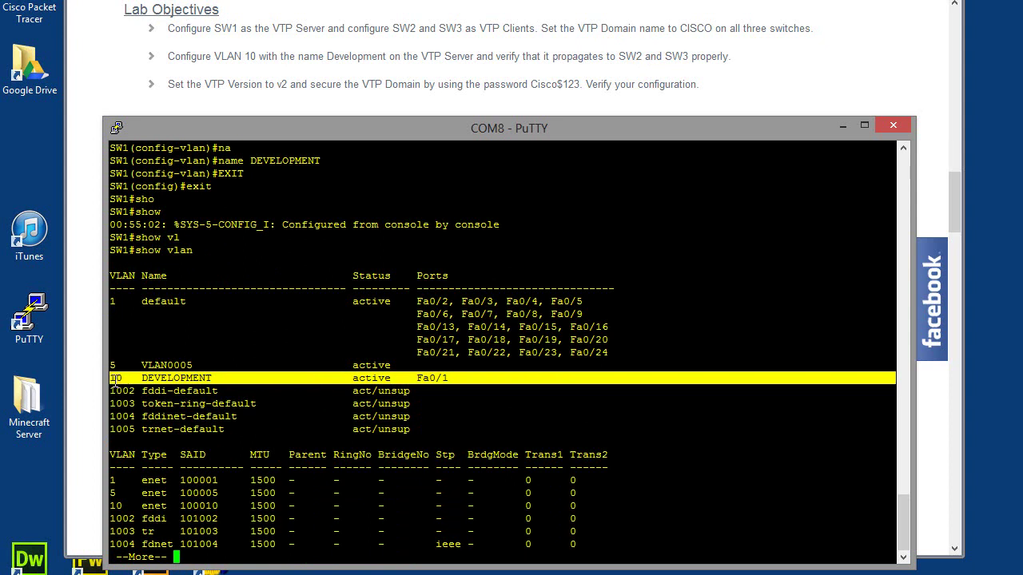
{"action": "left_click", "coordinate": [441, 385]}
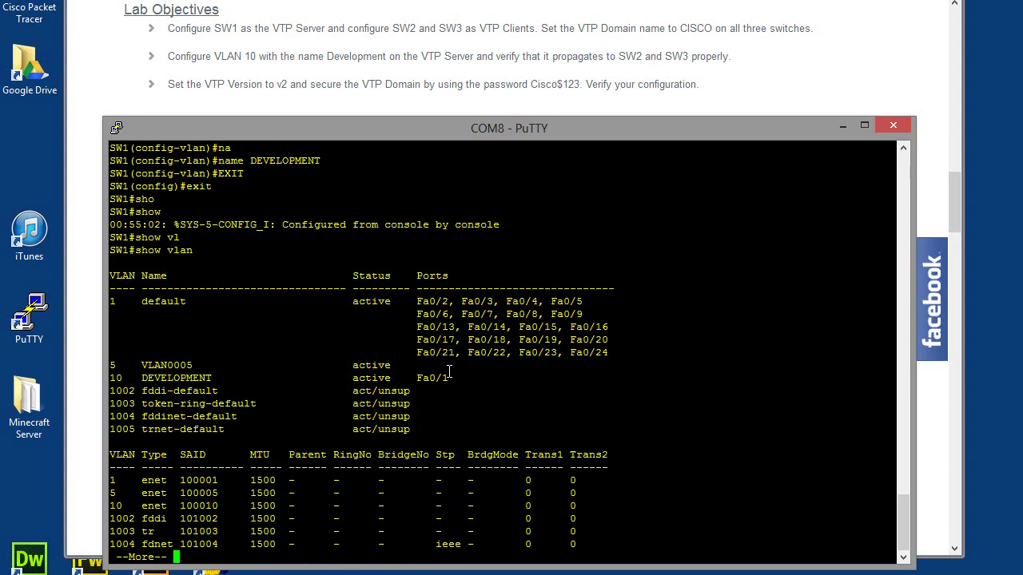
{"action": "left_click_drag", "start_coordinate": [469, 381], "coordinate": [115, 376]}
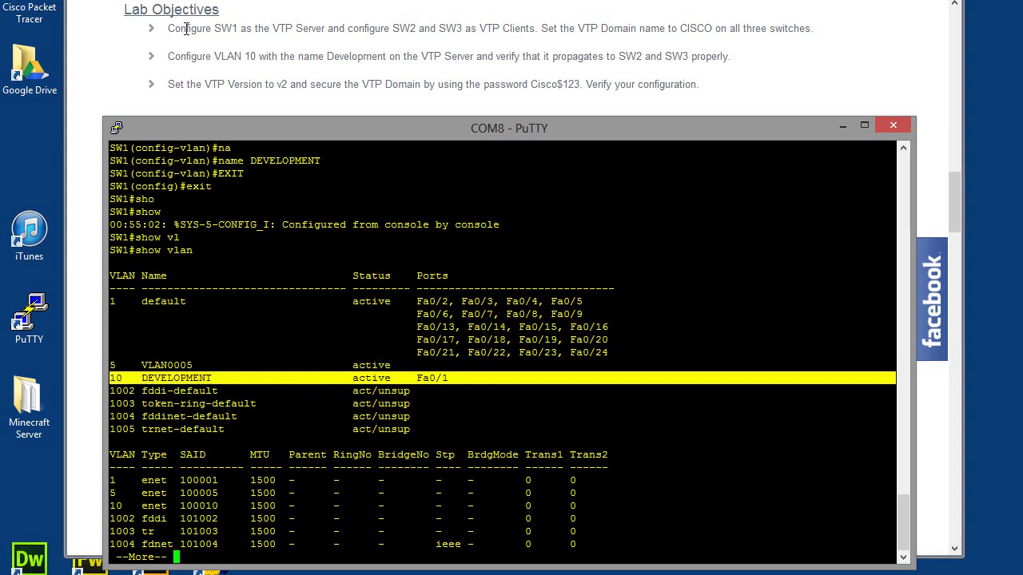
- Bring the lab page forward and look over its prerequisites text
{"action": "left_click", "coordinate": [226, 55]}
{"action": "left_click_drag", "start_coordinate": [960, 210], "coordinate": [964, 177]}
{"action": "left_click_drag", "start_coordinate": [368, 270], "coordinate": [188, 200]}
{"action": "left_click", "coordinate": [294, 182]}
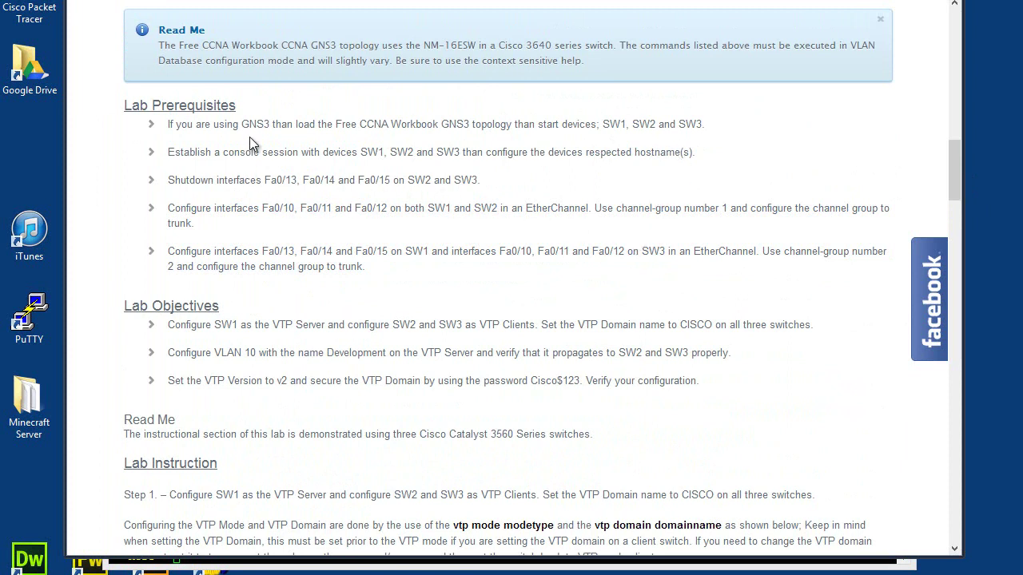
- Read the lab prerequisites and Lab Instruction Step 1, then return to the PuTTY console
{"action": "left_click_drag", "start_coordinate": [250, 137], "coordinate": [434, 267]}
{"action": "mouse_move", "coordinate": [924, 198]}
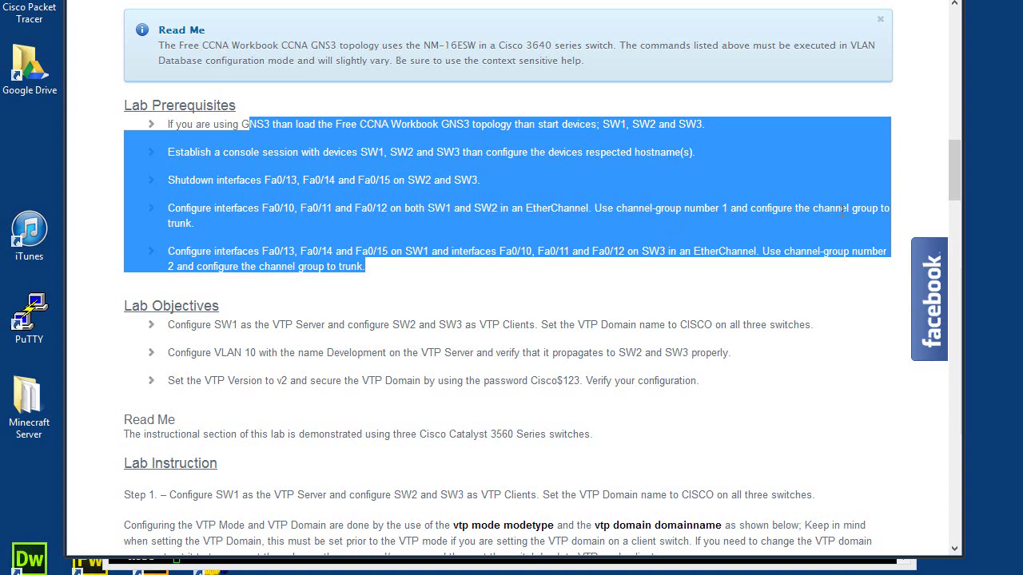
{"action": "left_click_drag", "start_coordinate": [954, 178], "coordinate": [965, 209]}
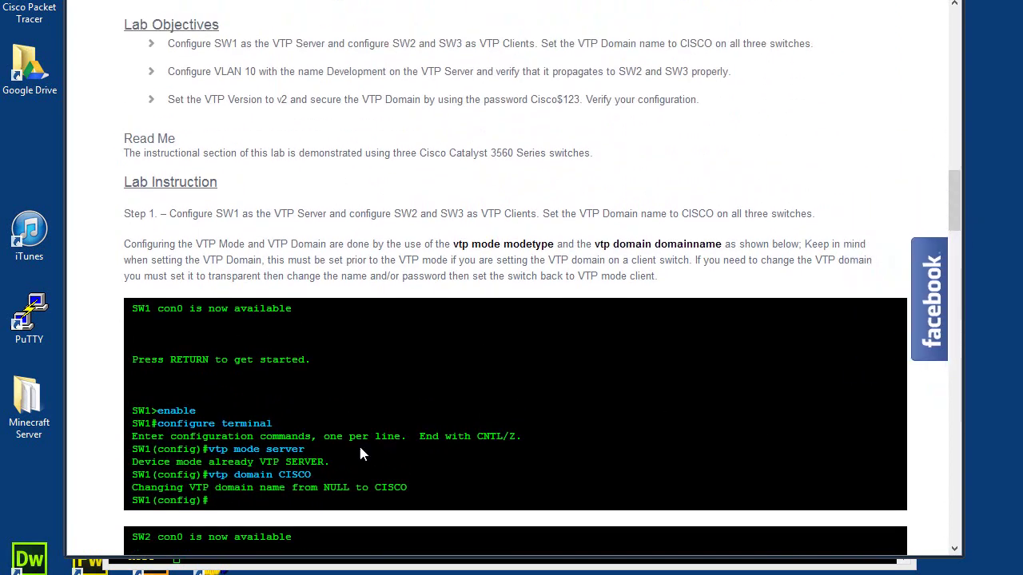
{"action": "key", "text": "alt+Tab"}
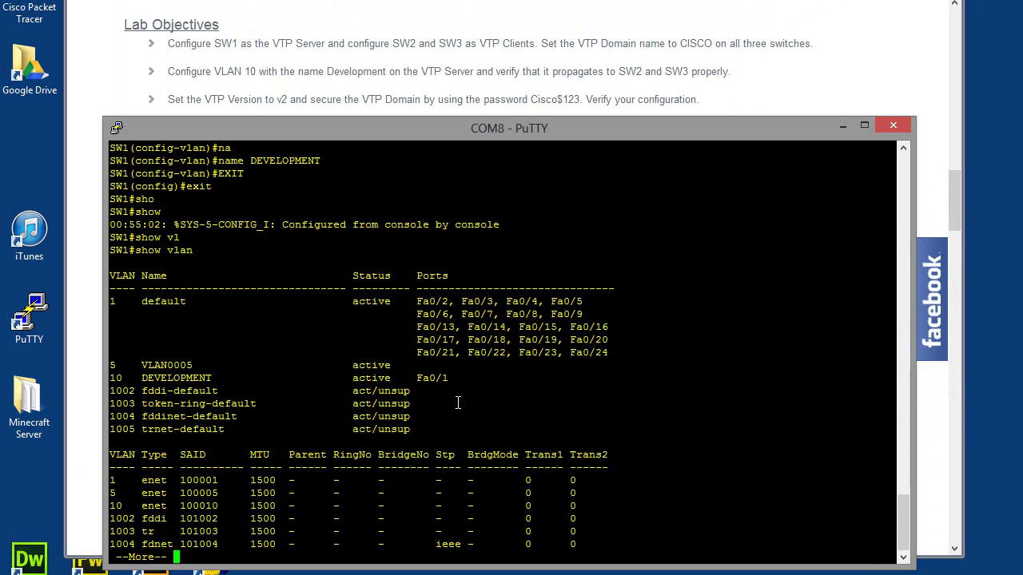
- Highlight VLAN 10 in SW1's VLAN table and page through the rest of the output
{"action": "left_click_drag", "start_coordinate": [488, 376], "coordinate": [110, 378]}
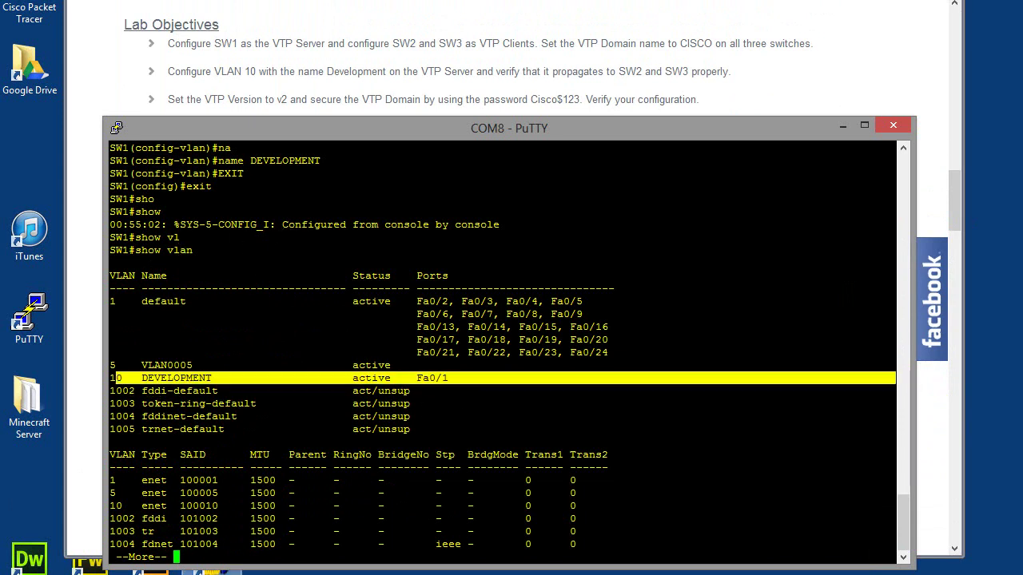
{"action": "left_click", "coordinate": [206, 546]}
{"action": "key", "text": "space"}
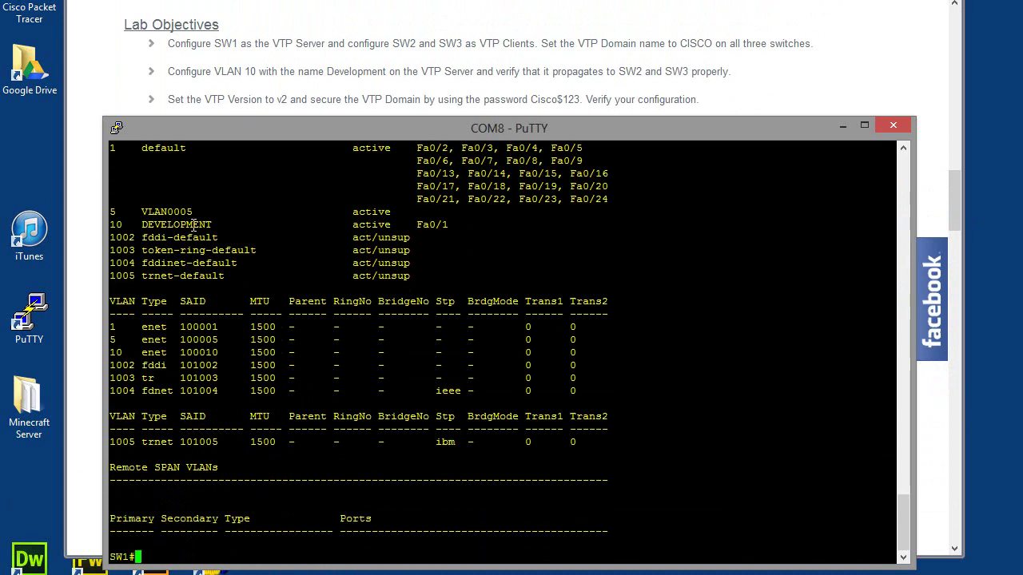
- Run show vtp status on SW1 and mark the VTP version value 2
{"action": "type", "text": "sho"}
{"action": "key", "text": "Tab"}
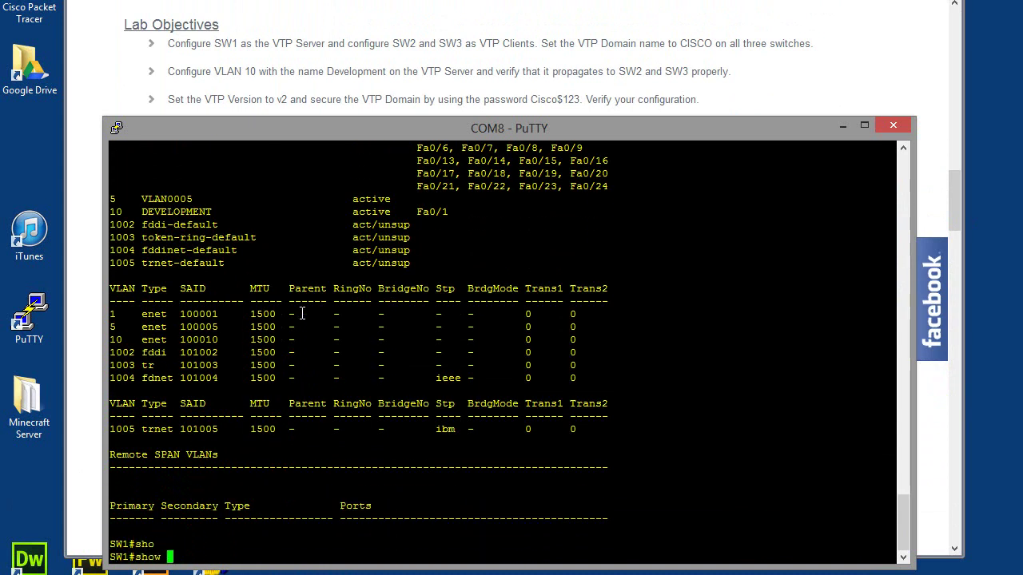
{"action": "type", "text": "vt"}
{"action": "key", "text": "Tab"}
{"action": "type", "text": "st"}
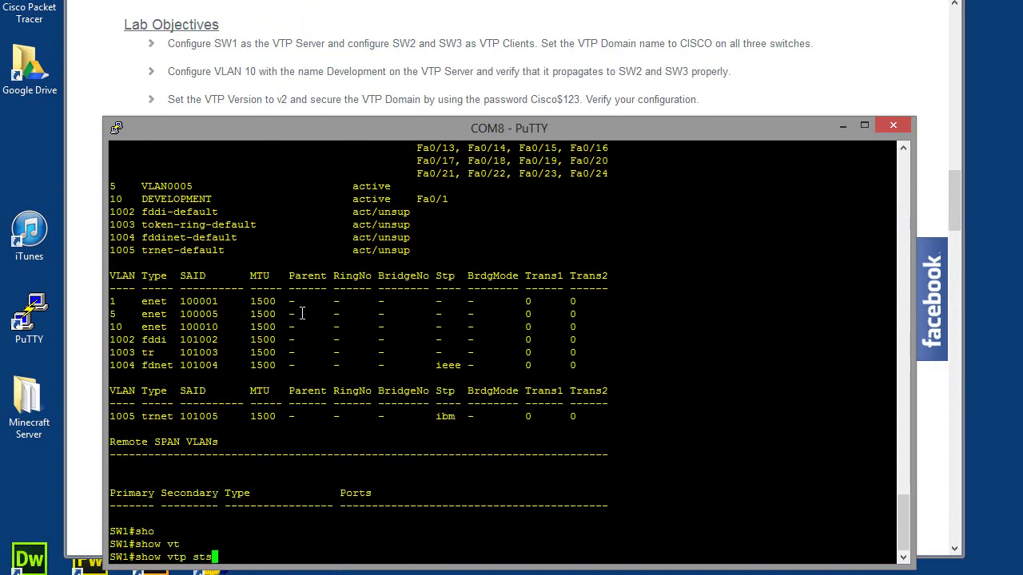
{"action": "type", "text": "at"}
{"action": "key", "text": "Tab"}
{"action": "key", "text": "Return"}
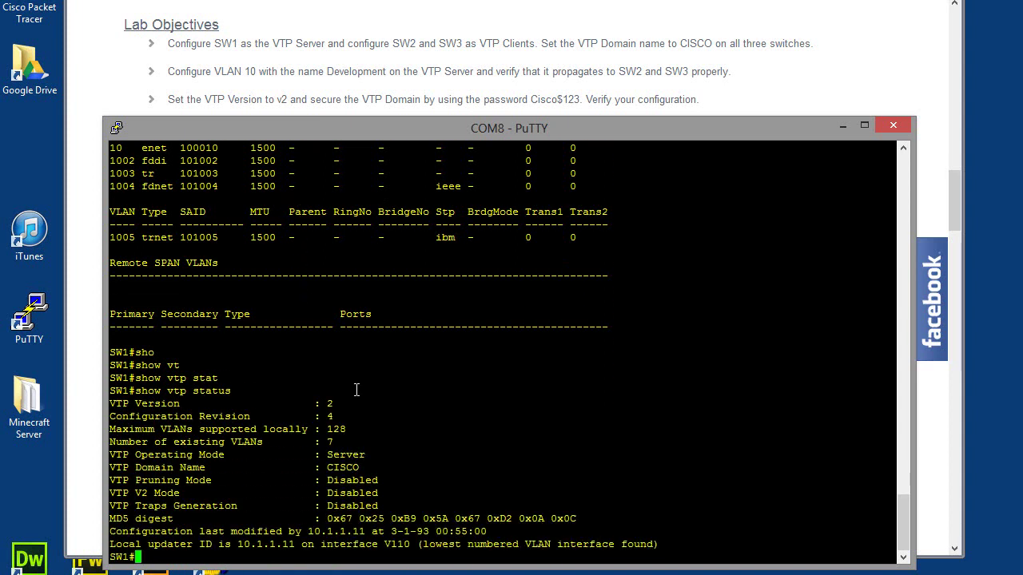
{"action": "left_click_drag", "start_coordinate": [321, 403], "coordinate": [337, 404]}
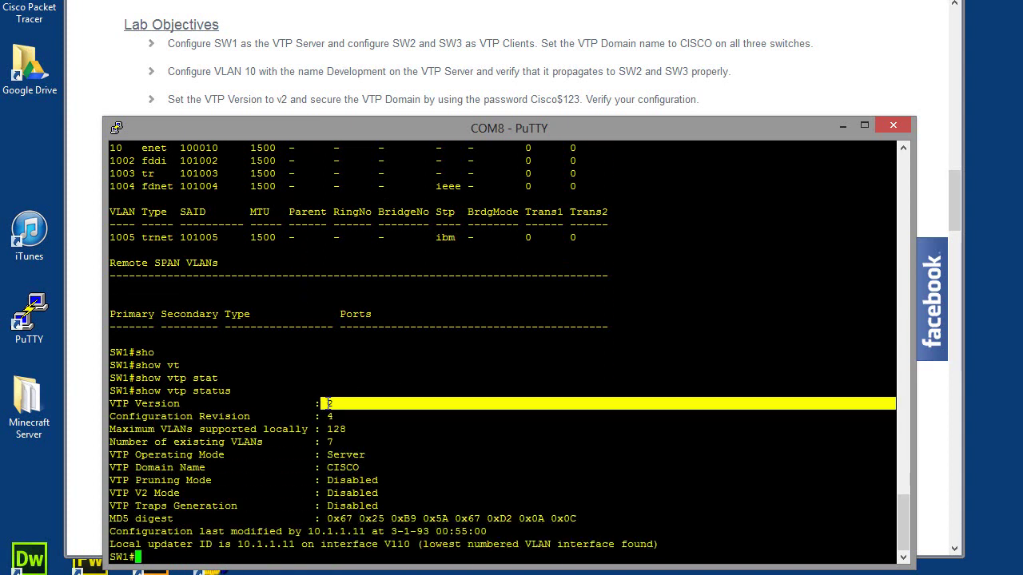
{"action": "left_click", "coordinate": [334, 403]}
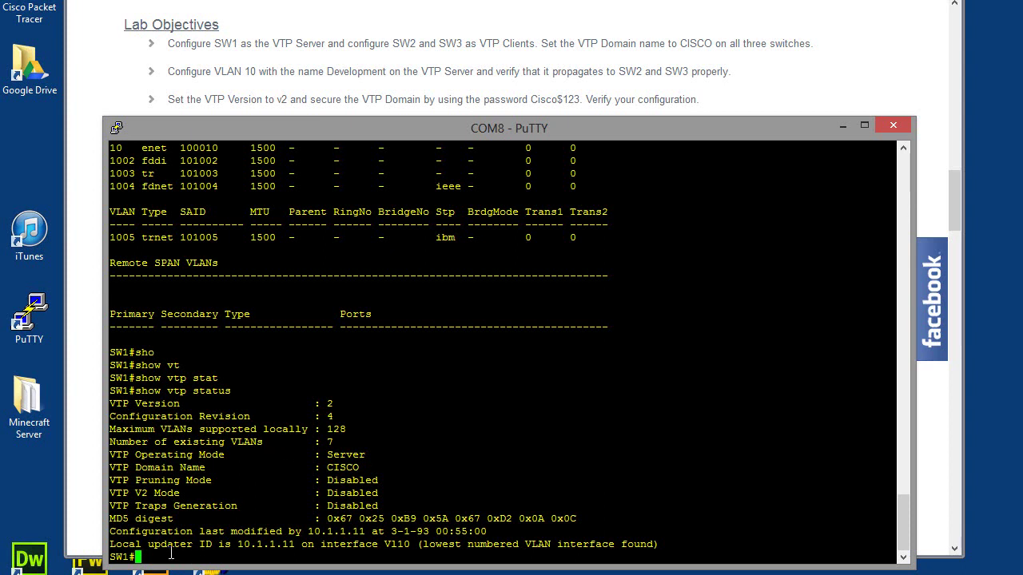
- On SW2, exit configuration, run show vlan, and highlight the propagated VLAN 10 DEVELOPMENT row
{"action": "key", "text": "Return"}
{"action": "key", "text": "Return"}
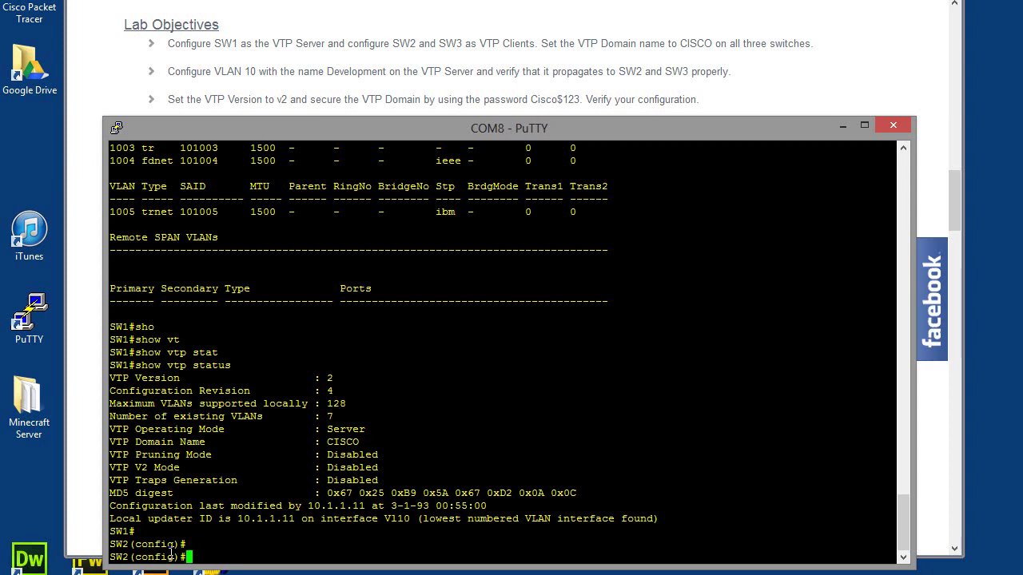
{"action": "type", "text": "exit"}
{"action": "key", "text": "Return"}
{"action": "type", "text": "sho"}
{"action": "key", "text": "Tab"}
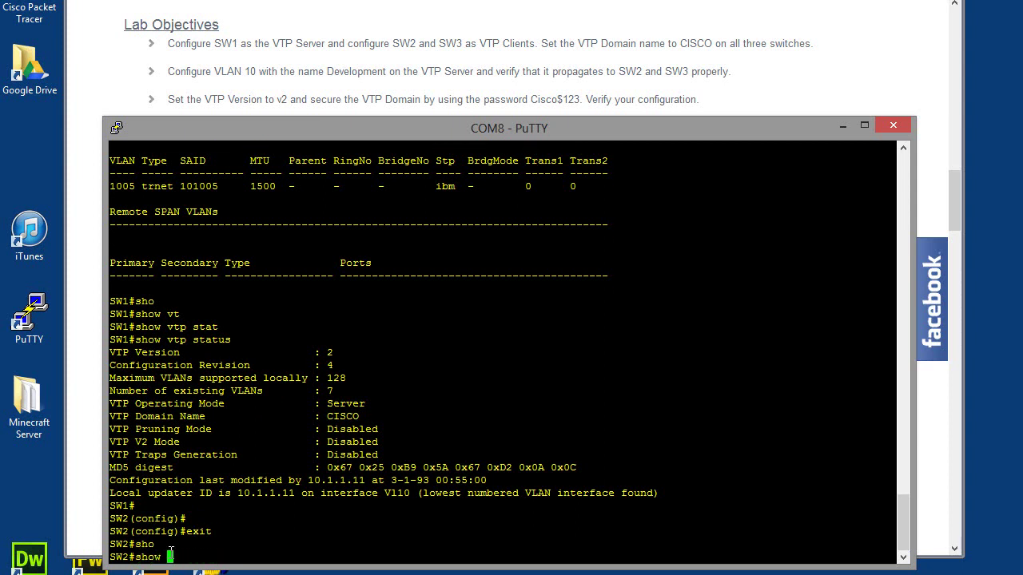
{"action": "type", "text": "vla"}
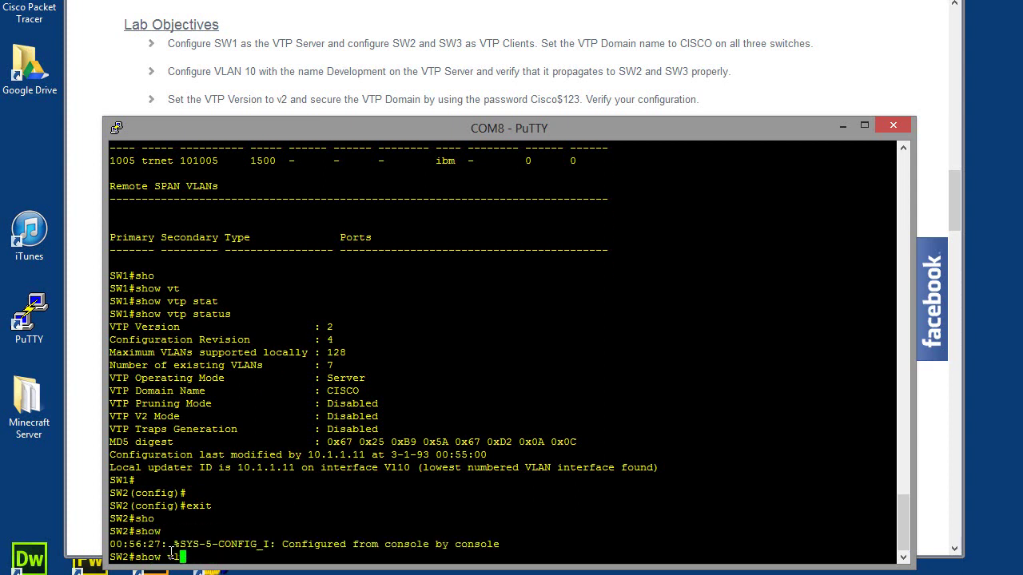
{"action": "key", "text": "Tab"}
{"action": "key", "text": "Return"}
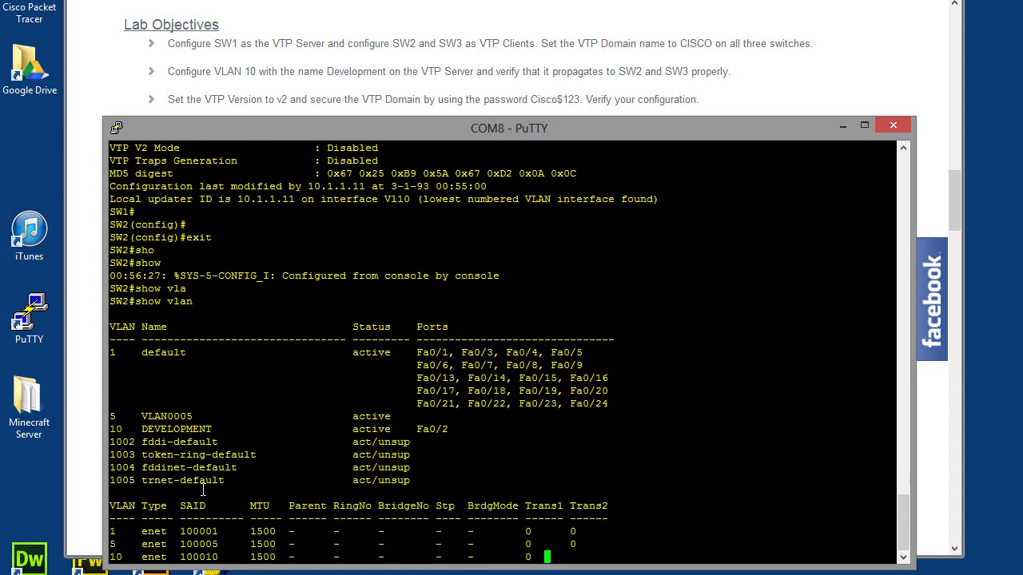
{"action": "left_click_drag", "start_coordinate": [462, 380], "coordinate": [111, 375]}
{"action": "left_click", "coordinate": [130, 374]}
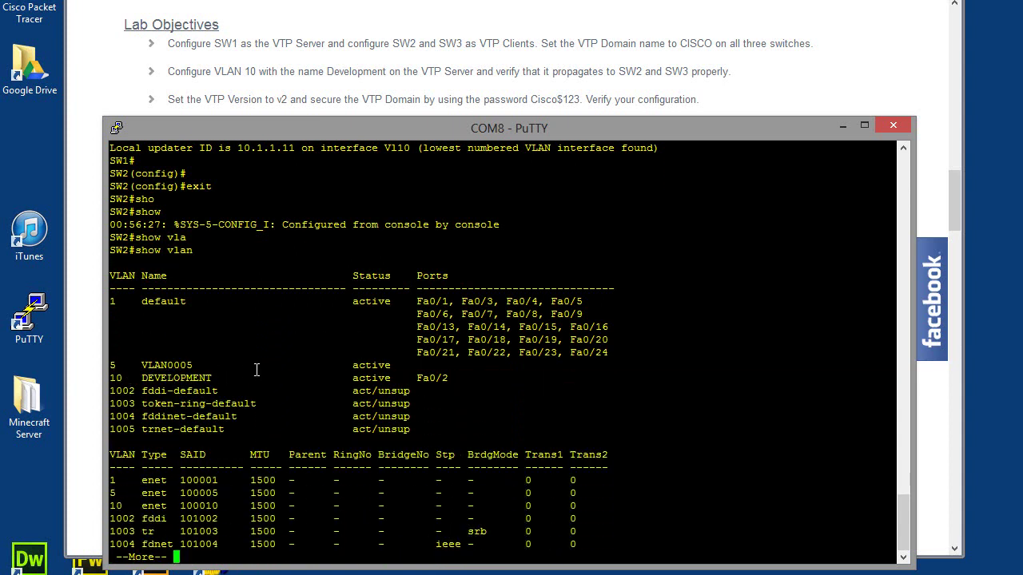
{"action": "left_click_drag", "start_coordinate": [457, 375], "coordinate": [114, 380]}
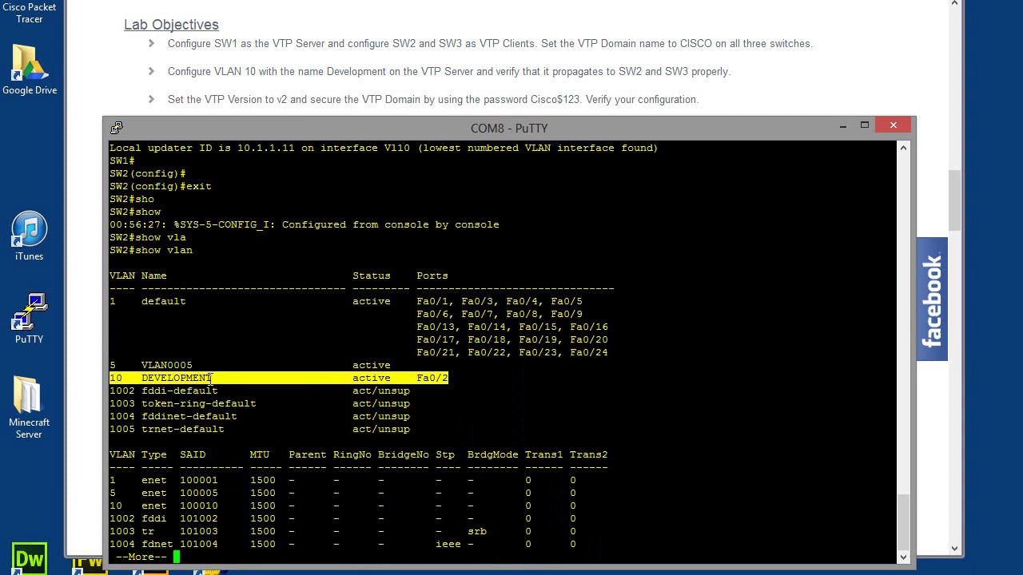
- Finish the VLAN listing, then run show vtp status on SW2
{"action": "key", "text": "space"}
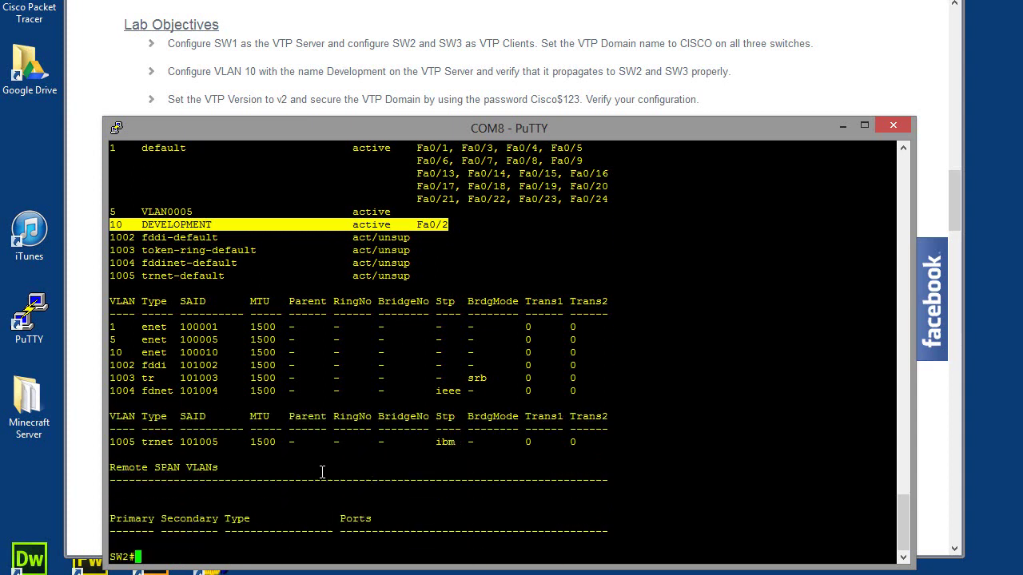
{"action": "type", "text": "sho"}
{"action": "key", "text": "Tab"}
{"action": "type", "text": "vt"}
{"action": "key", "text": "Tab"}
{"action": "type", "text": "p"}
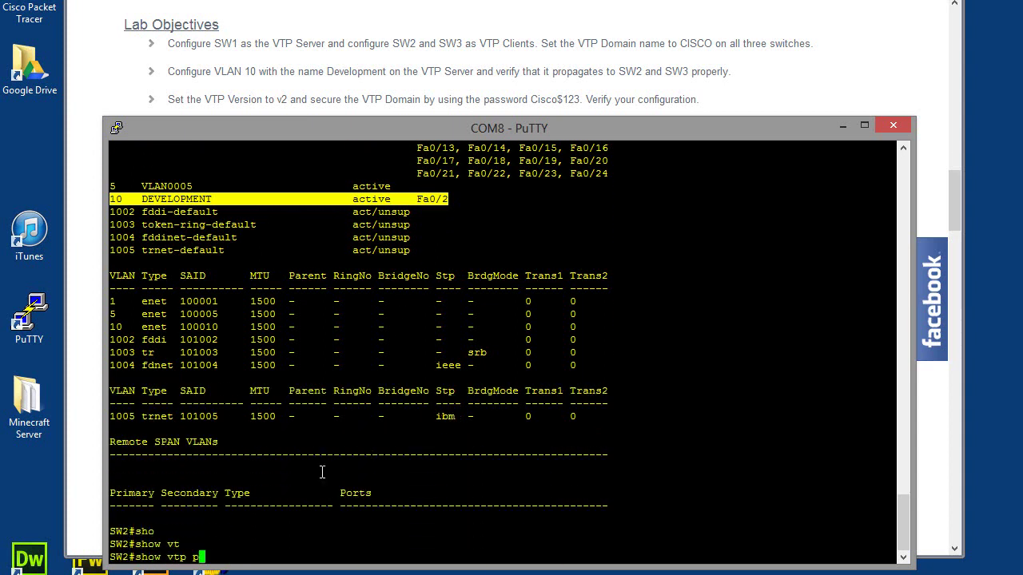
{"action": "key", "text": "BackSpace"}
{"action": "type", "text": "st"}
{"action": "key", "text": "Tab"}
{"action": "key", "text": "Return"}
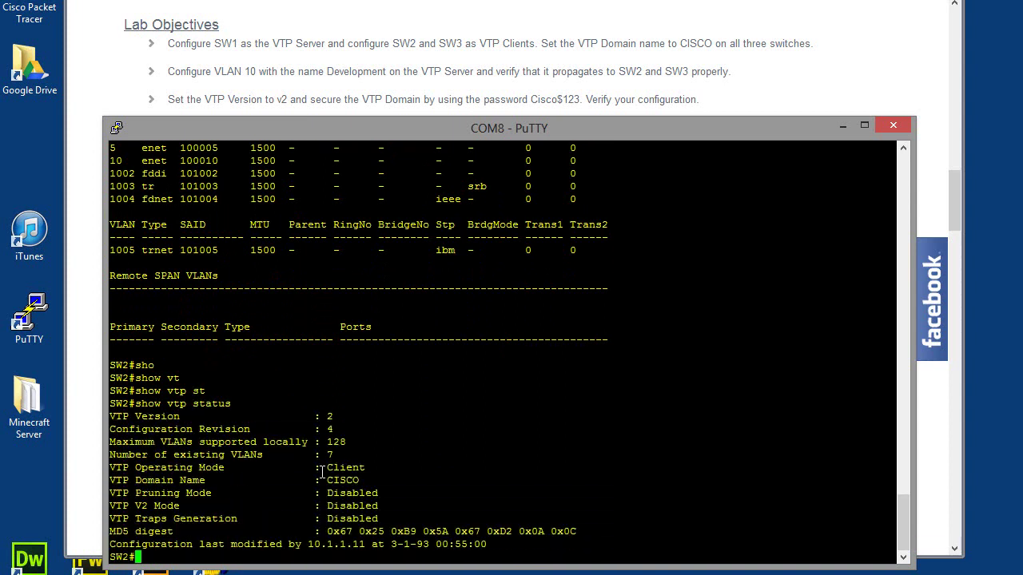
- Highlight VTP version 2 and updater 10.1.1.11, then return to SW1's prompt
{"action": "left_click", "coordinate": [328, 415]}
{"action": "left_click_drag", "start_coordinate": [164, 547], "coordinate": [315, 545]}
{"action": "left_click", "coordinate": [353, 542]}
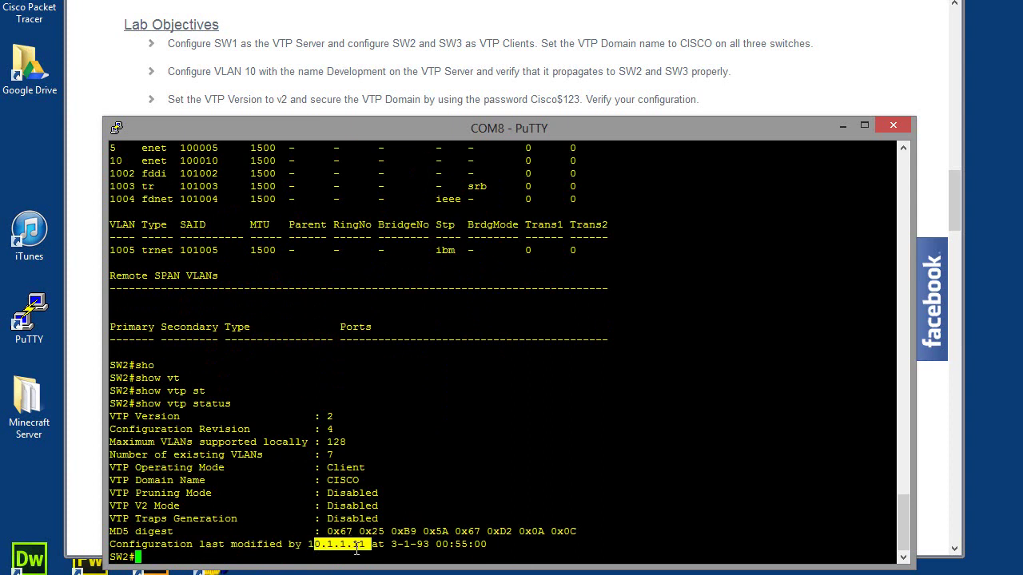
{"action": "left_click", "coordinate": [198, 557]}
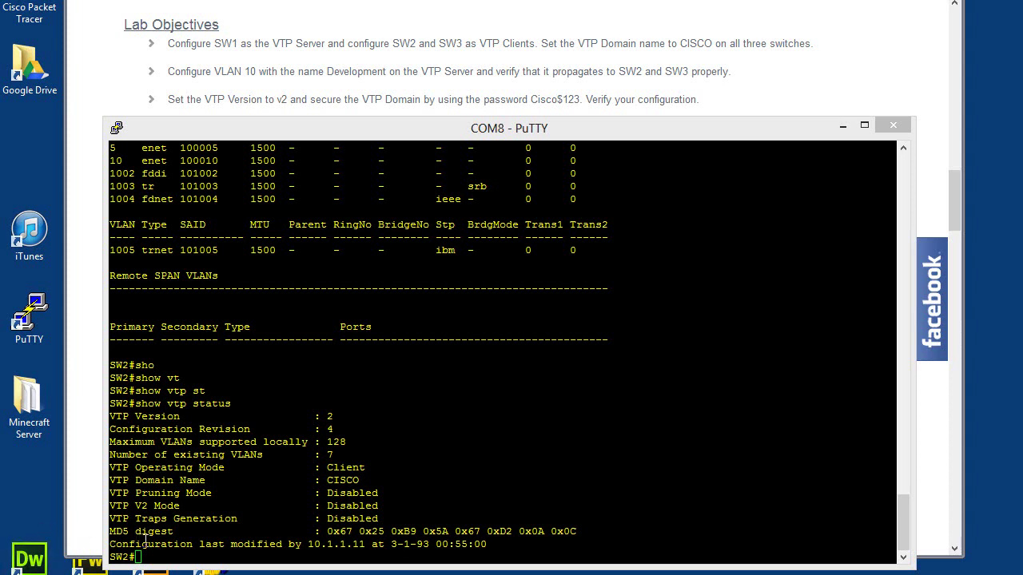
{"action": "left_click", "coordinate": [144, 543]}
{"action": "key", "text": "Return"}
{"action": "key", "text": "Return"}
{"action": "key", "text": "Return"}
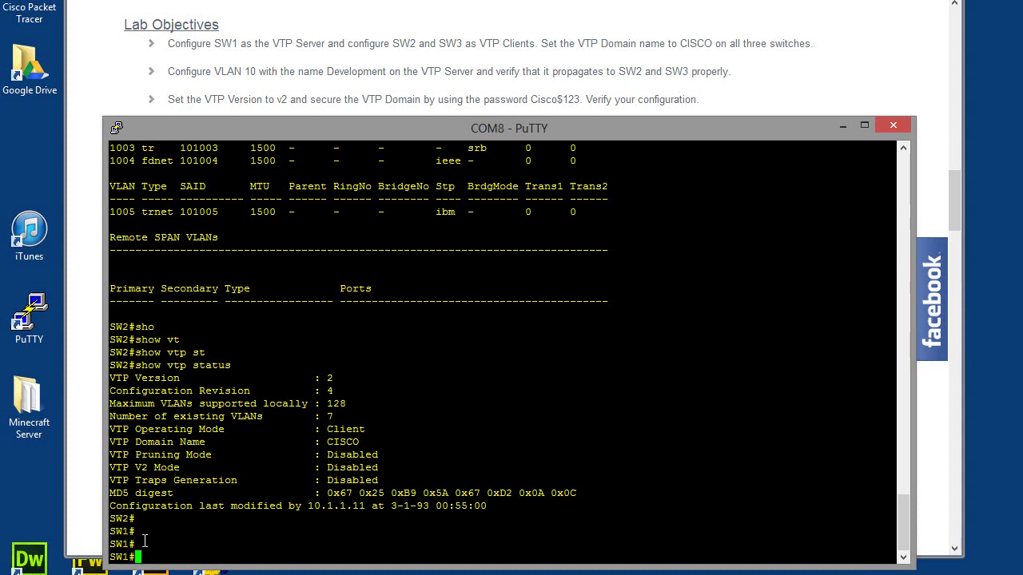
- Enter global configuration mode on SW1 and set VTP version 2
{"action": "type", "text": "conf"}
{"action": "key", "text": "Tab"}
{"action": "type", "text": "ter"}
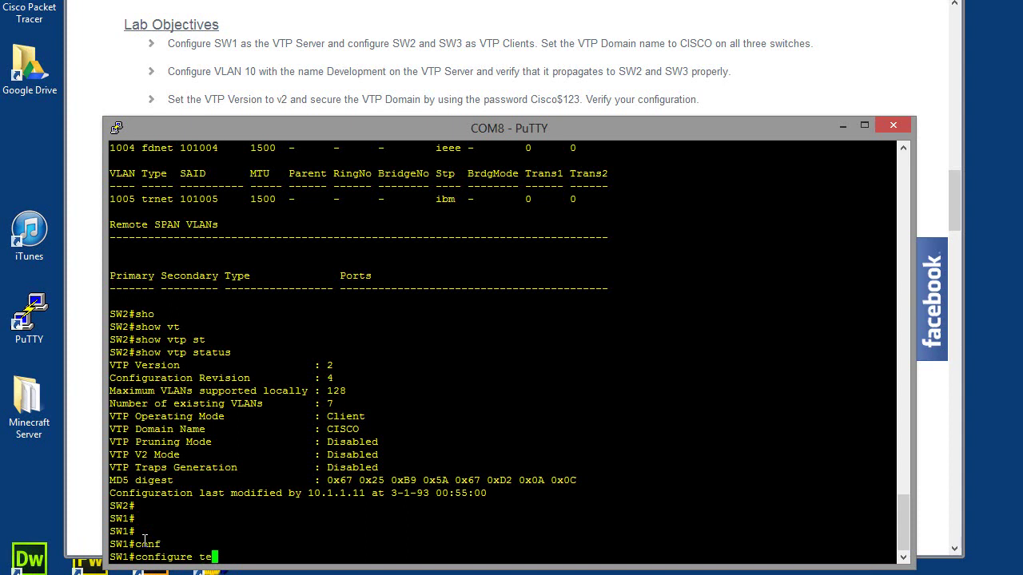
{"action": "key", "text": "Tab"}
{"action": "key", "text": "Return"}
{"action": "type", "text": "vt"}
{"action": "key", "text": "Tab"}
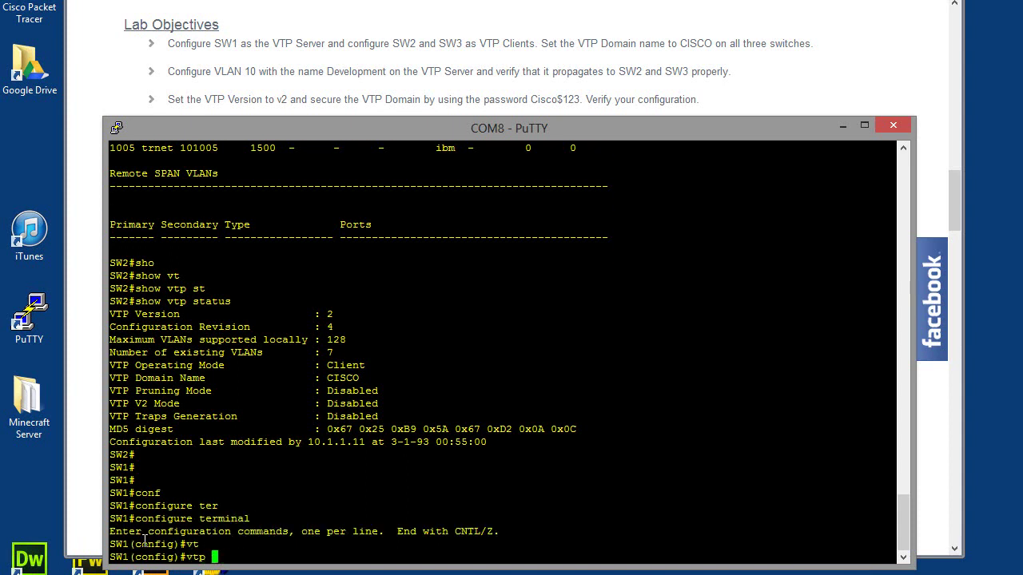
{"action": "type", "text": "ver"}
{"action": "key", "text": "Tab"}
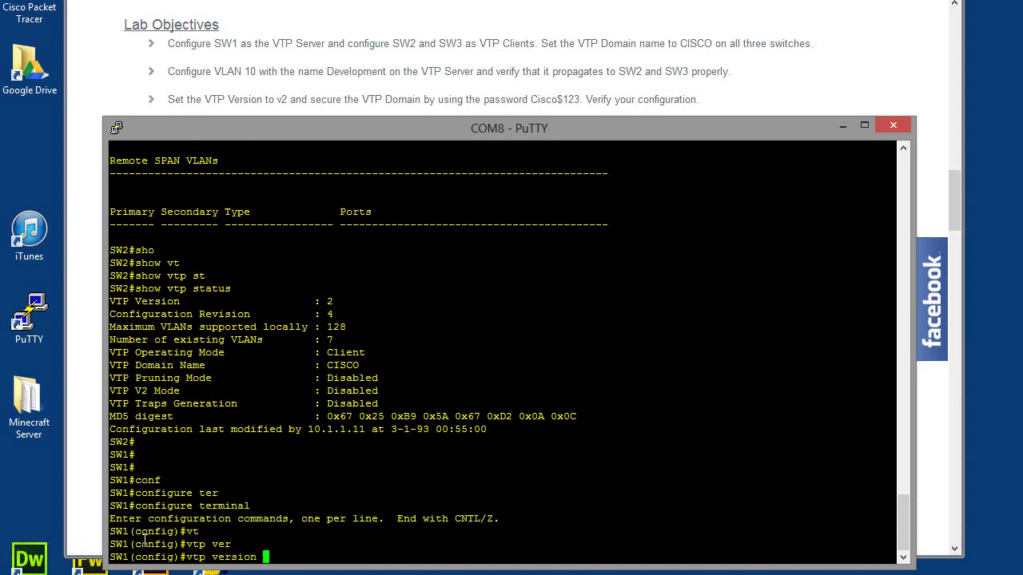
{"action": "type", "text": "2"}
{"action": "key", "text": "Return"}
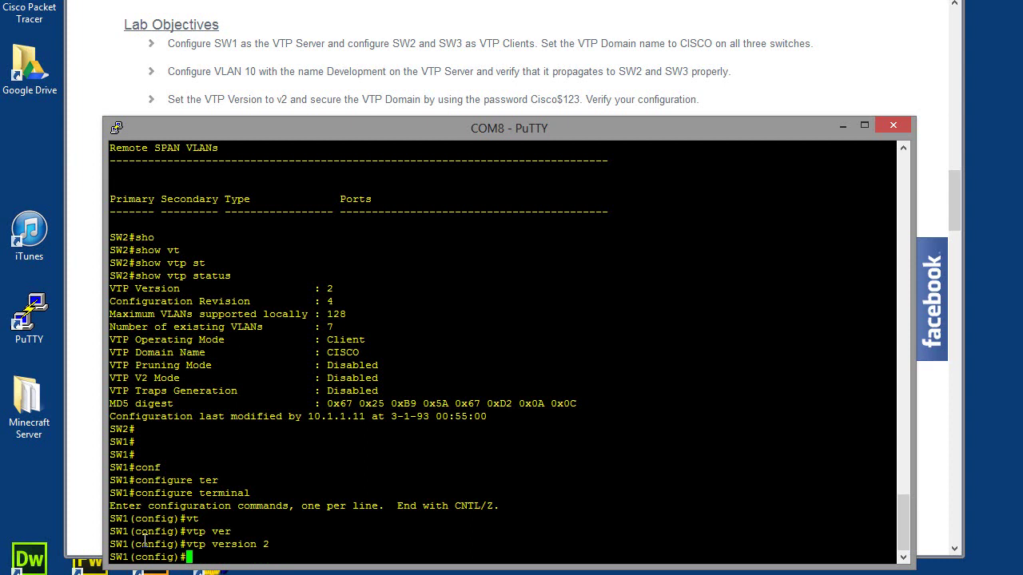
- Set SW1's VTP domain password to the lab's VTP password
{"action": "type", "text": "vt"}
{"action": "key", "text": "Tab"}
{"action": "type", "text": "pass"}
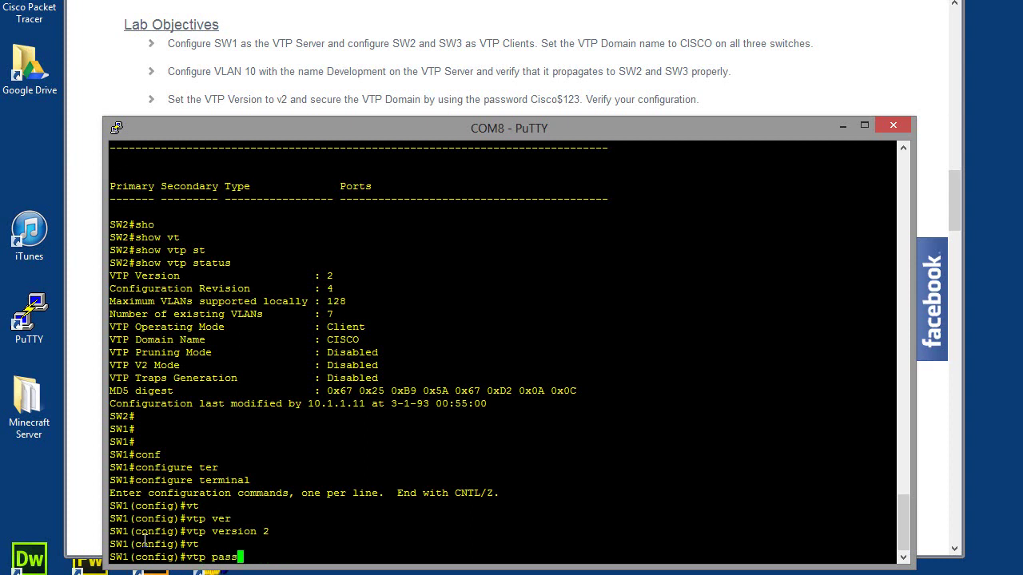
{"action": "key", "text": "Tab"}
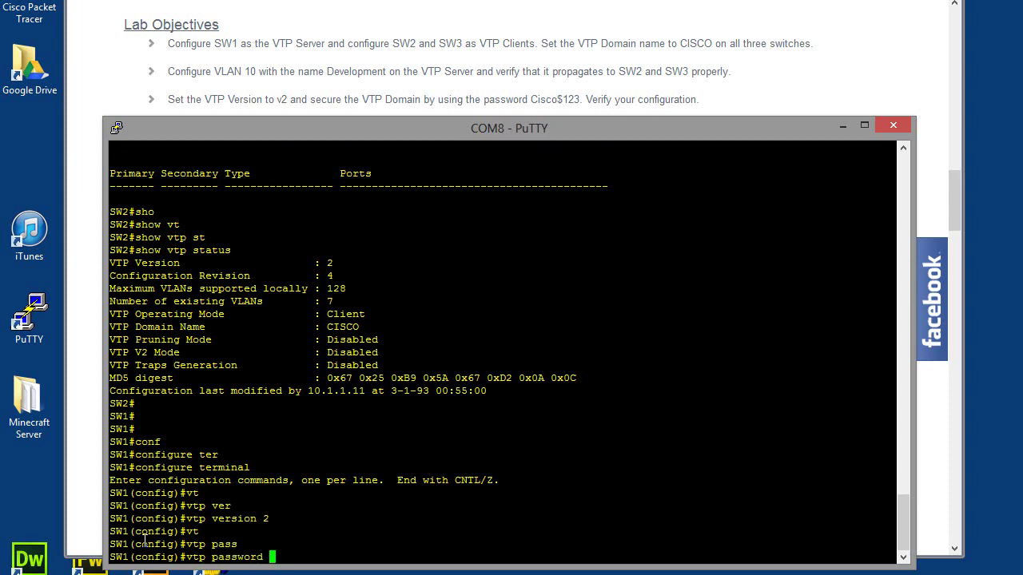
{"action": "type", "text": "Cisco$123"}
{"action": "key", "text": "Return"}
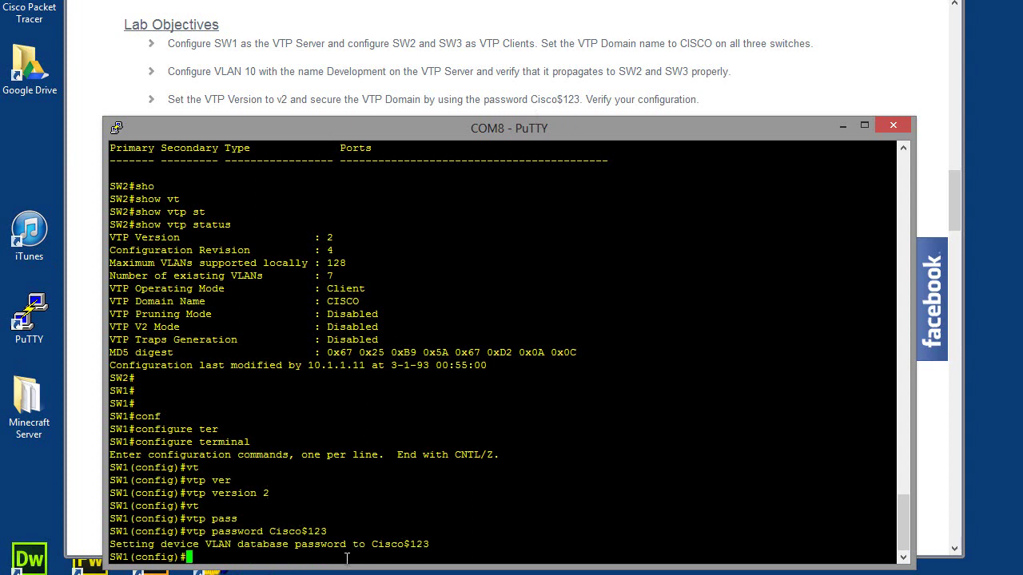
- Exit configuration mode and save SW1's running configuration with wr
{"action": "type", "text": "enfd"}
{"action": "key", "text": "Return"}
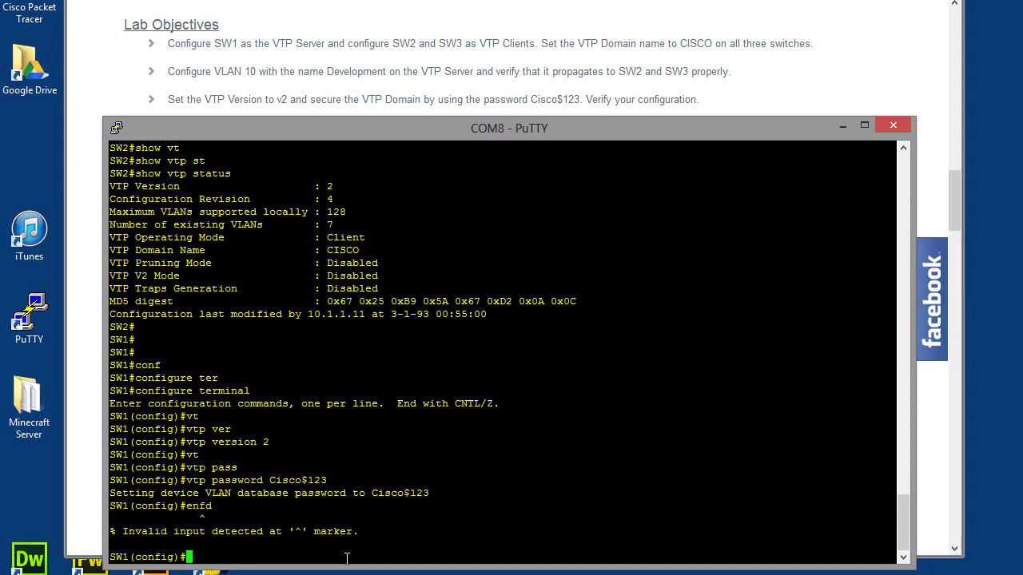
{"action": "type", "text": "end"}
{"action": "key", "text": "Return"}
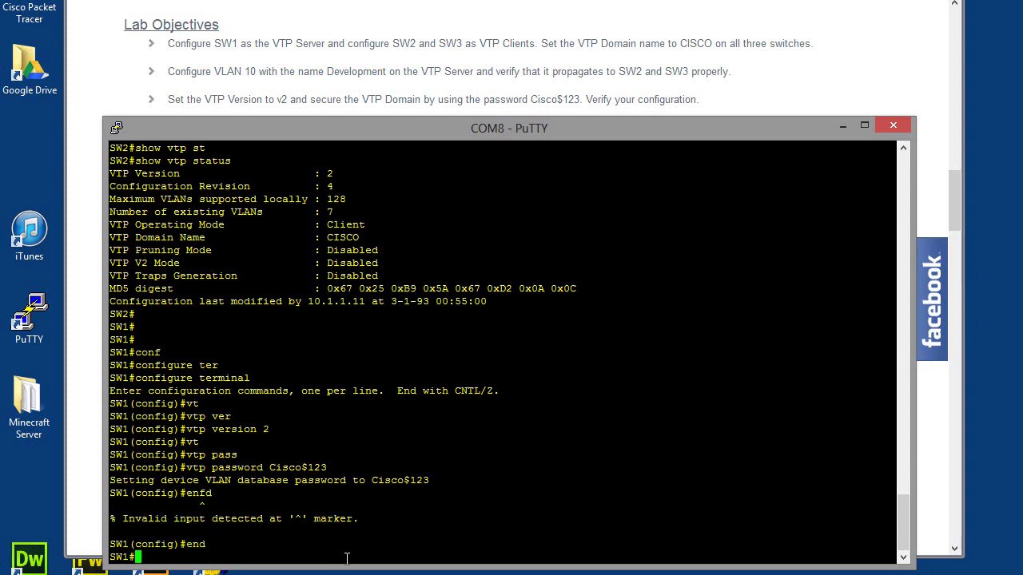
{"action": "type", "text": "wr"}
{"action": "key", "text": "Return"}
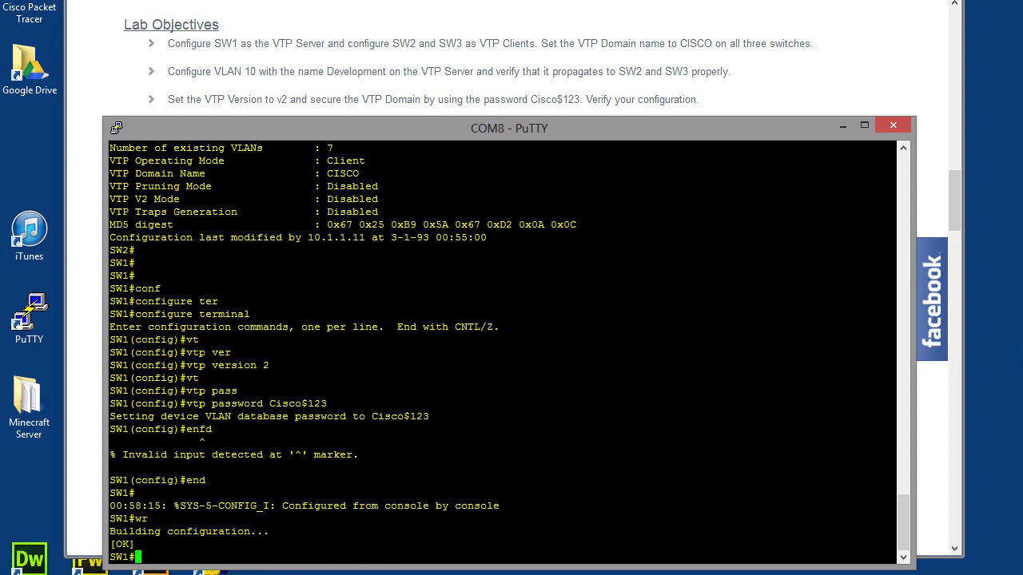
- Wake SW2's console and enter global configuration mode
{"action": "key", "text": "Return"}
{"action": "key", "text": "Return"}
{"action": "key", "text": "Return"}
{"action": "key", "text": "Return"}
{"action": "type", "text": "co"}
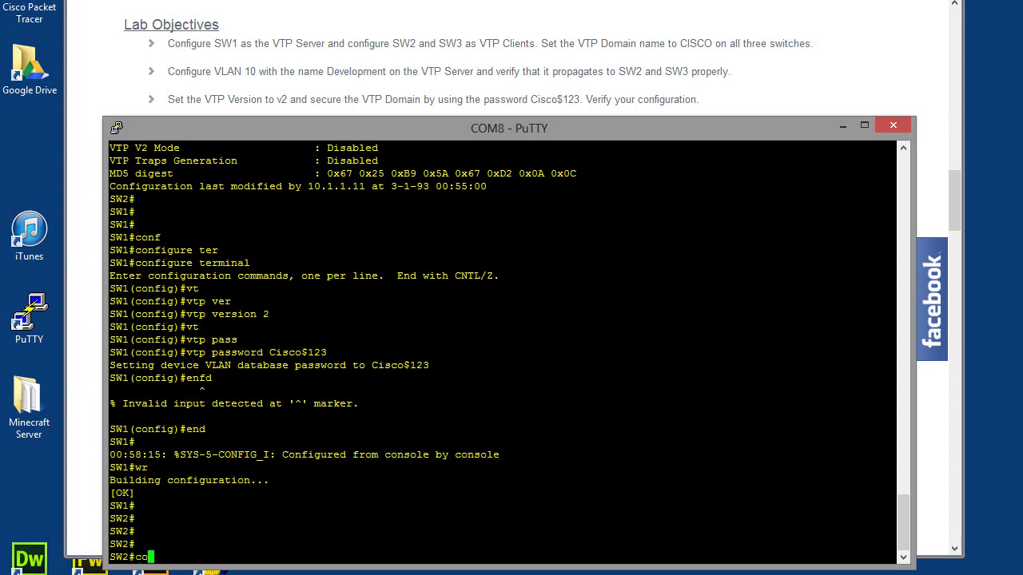
{"action": "type", "text": "nf"}
{"action": "key", "text": "Tab"}
{"action": "type", "text": "ter"}
{"action": "key", "text": "Tab"}
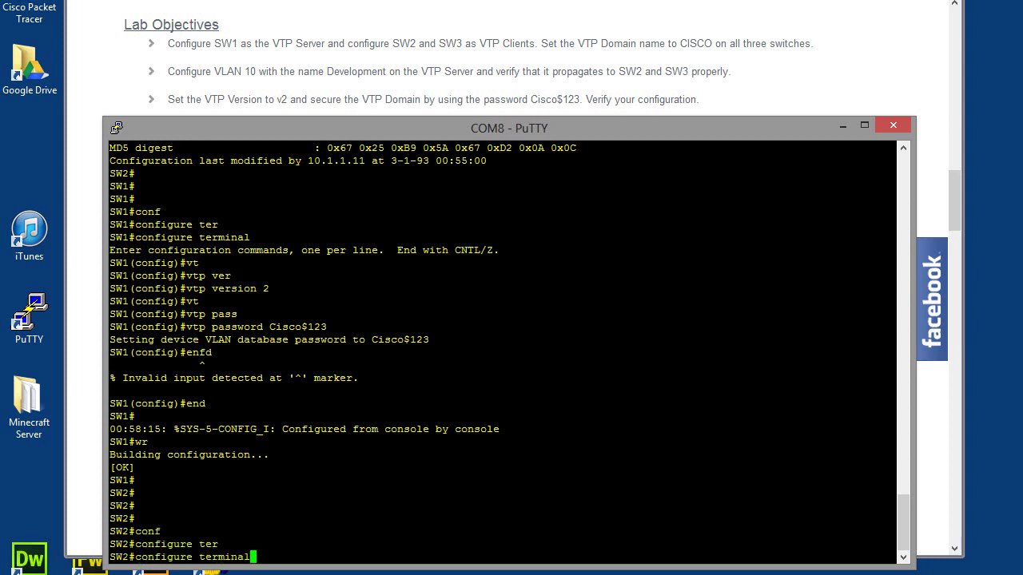
{"action": "key", "text": "Return"}
- Set SW2's VTP password to the lab's VTP password and exit with end
{"action": "type", "text": "vtp"}
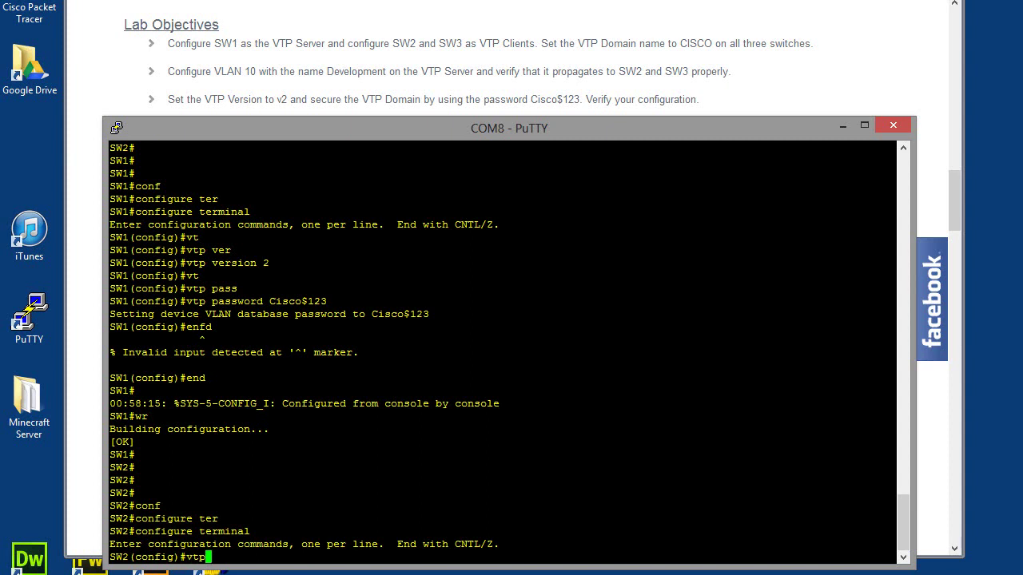
{"action": "key", "text": "Tab"}
{"action": "type", "text": "pass"}
{"action": "key", "text": "Tab"}
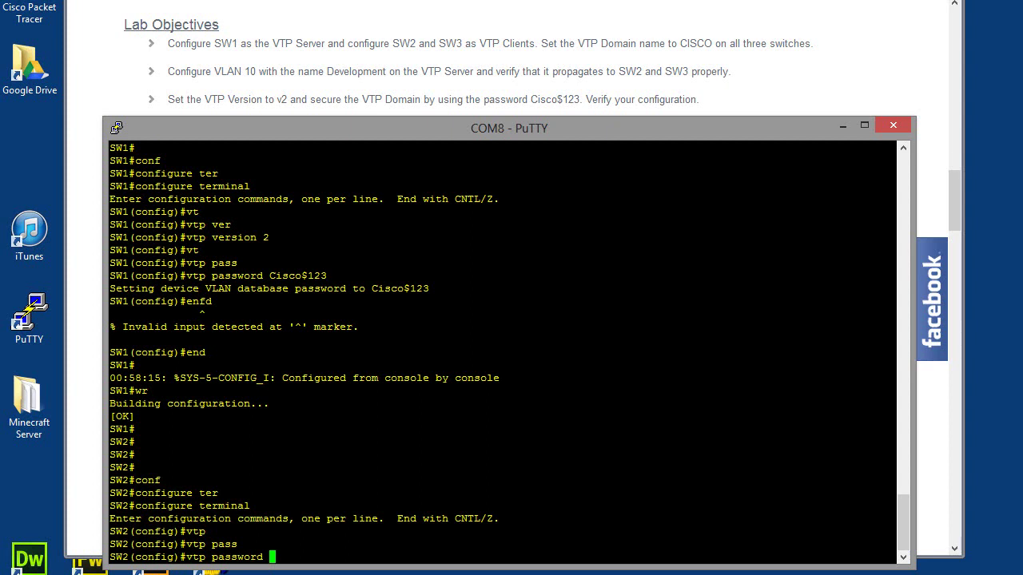
{"action": "type", "text": "Cisco$123"}
{"action": "key", "text": "Return"}
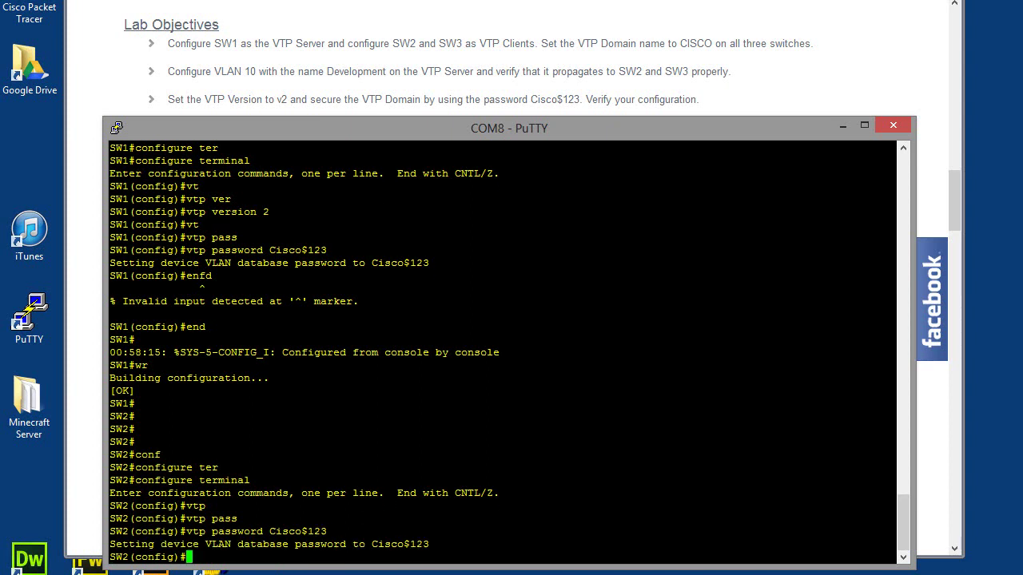
{"action": "type", "text": "end"}
{"action": "key", "text": "Return"}
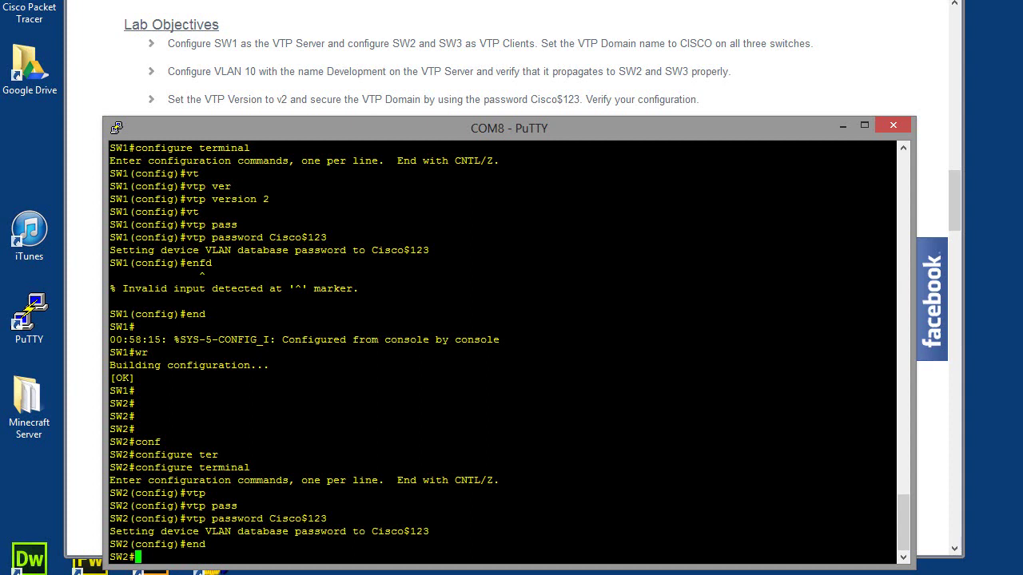
- Run show vtp status on SW2
{"action": "type", "text": "show vt"}
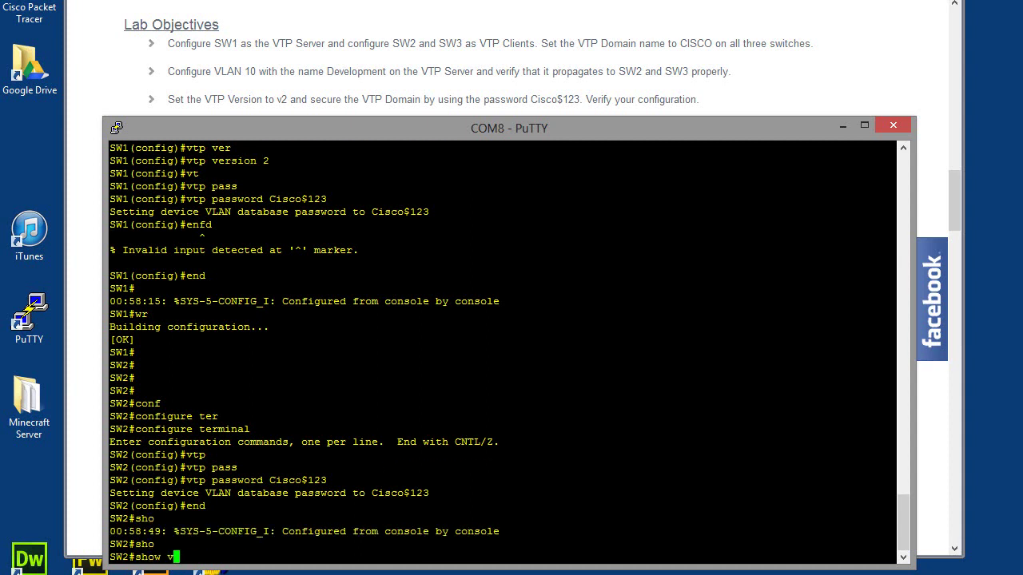
{"action": "key", "text": "Tab"}
{"action": "type", "text": "stat"}
{"action": "key", "text": "Tab"}
{"action": "key", "text": "Return"}
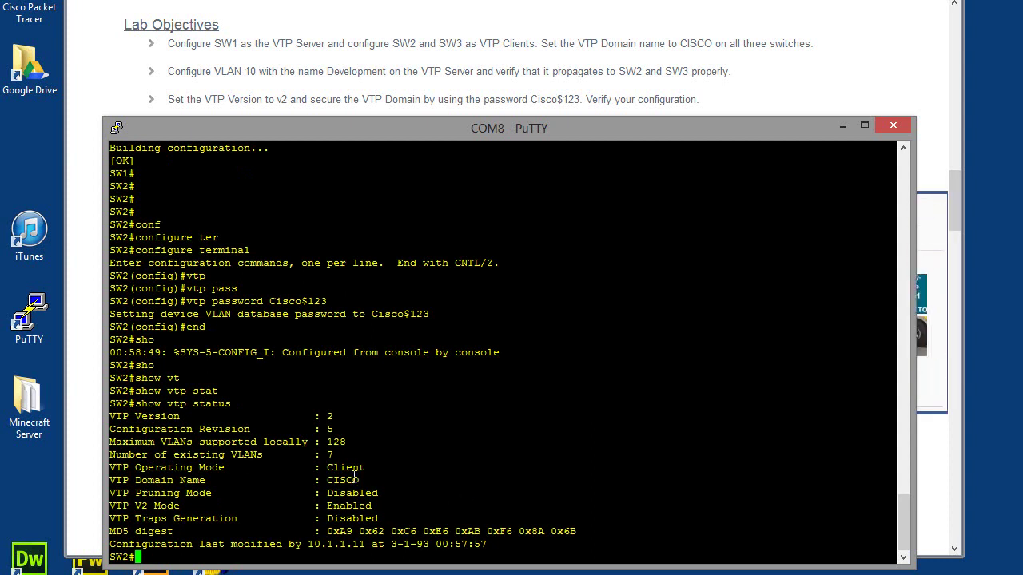
- Highlight the VTP Version 2 and V2 Mode enabled lines in the output
{"action": "left_click_drag", "start_coordinate": [347, 415], "coordinate": [328, 417]}
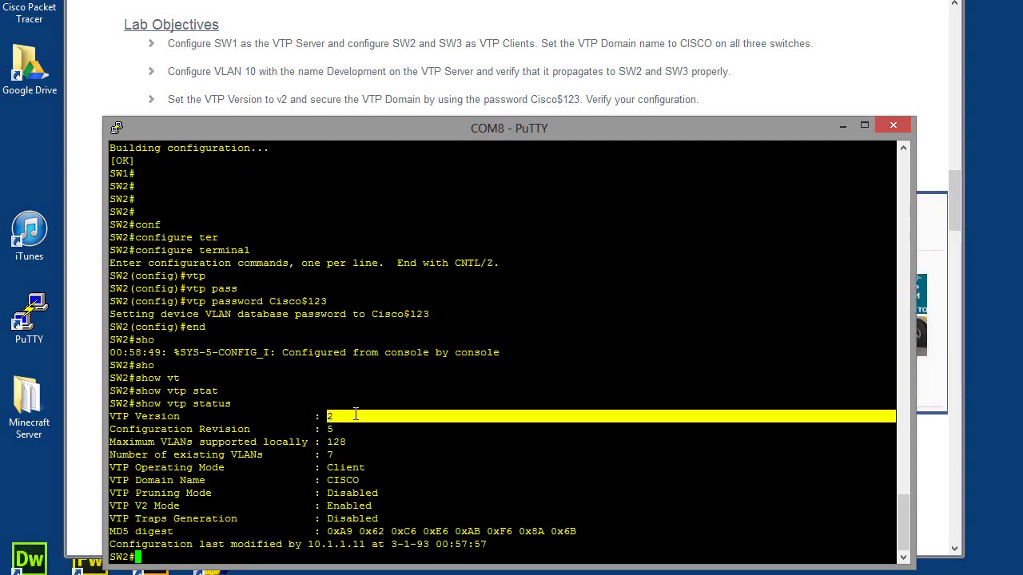
{"action": "left_click", "coordinate": [173, 427]}
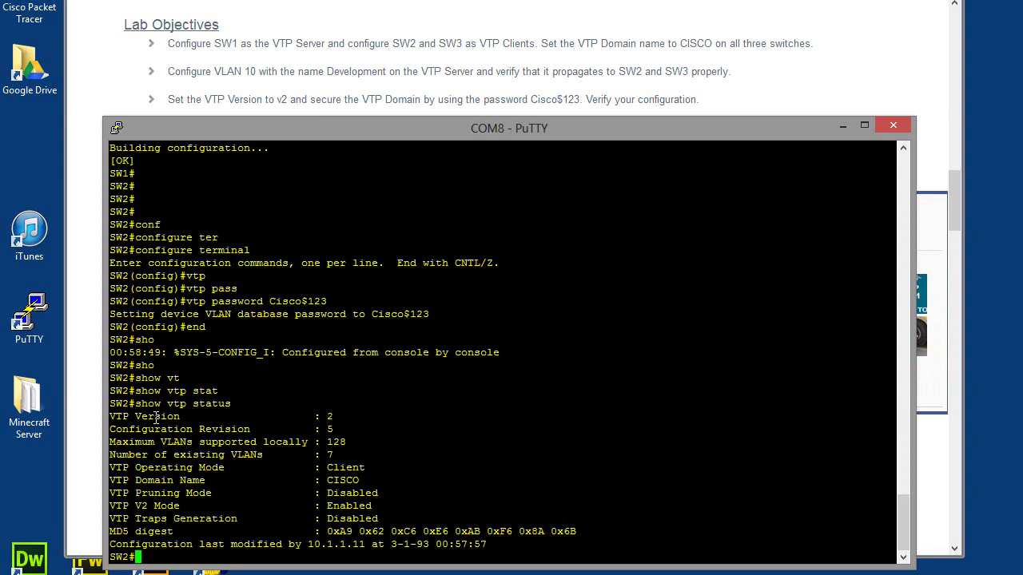
{"action": "left_click_drag", "start_coordinate": [335, 416], "coordinate": [333, 442]}
{"action": "left_click", "coordinate": [299, 419]}
{"action": "left_click", "coordinate": [331, 441]}
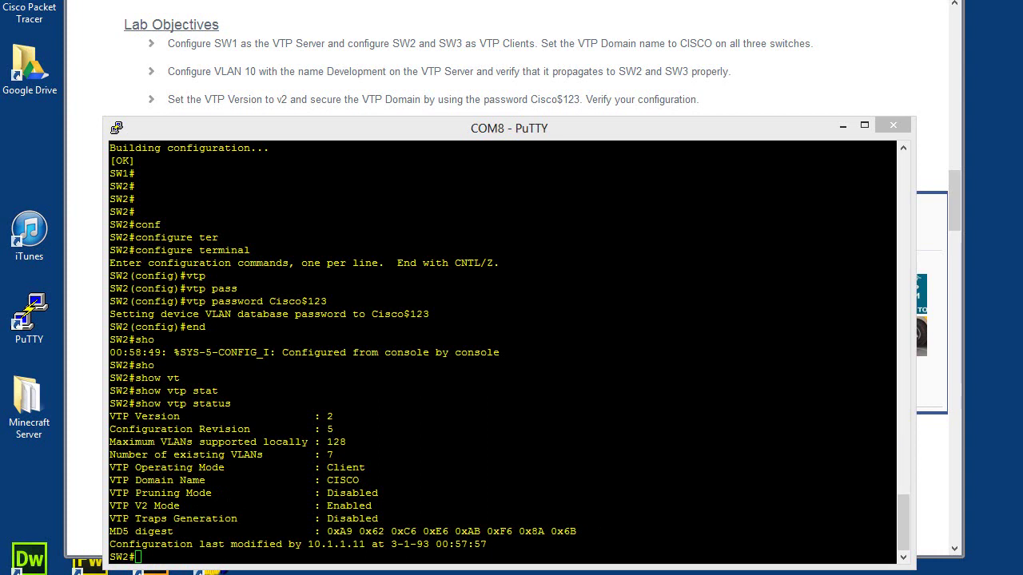
{"action": "left_click_drag", "start_coordinate": [140, 557], "coordinate": [397, 556]}
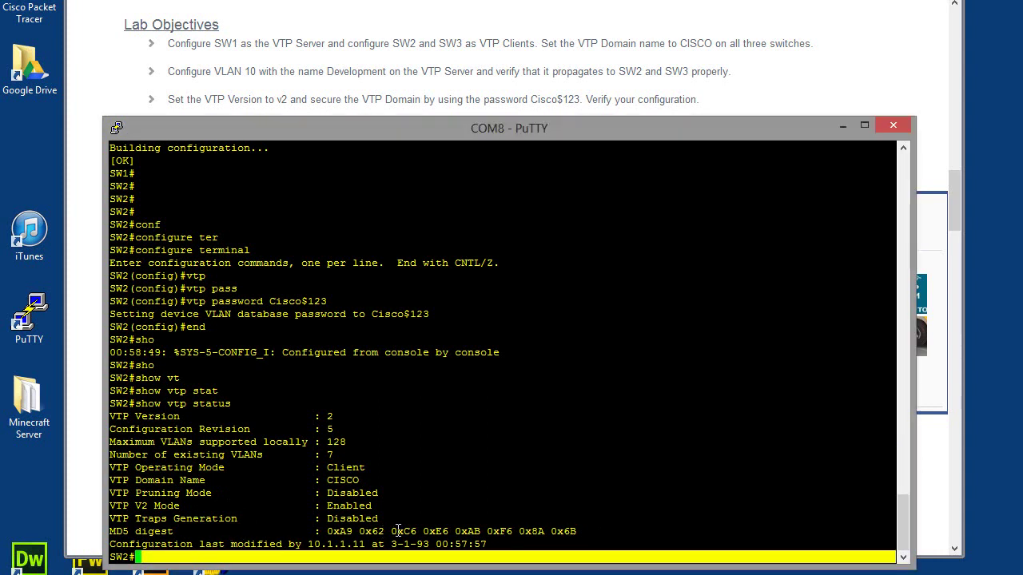
- Run show vtp password on SW2
{"action": "left_click", "coordinate": [471, 363]}
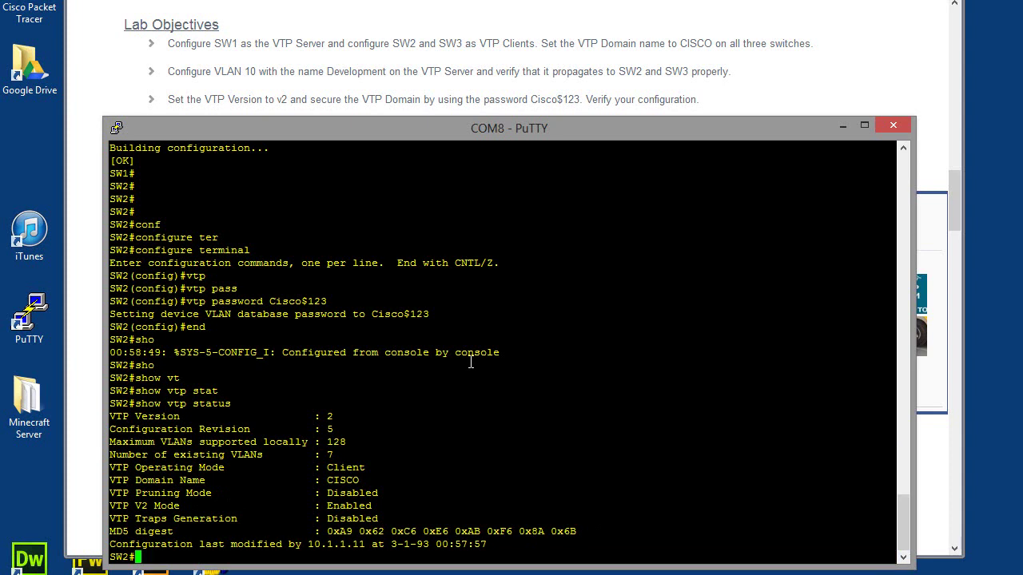
{"action": "type", "text": "sho"}
{"action": "key", "text": "Tab"}
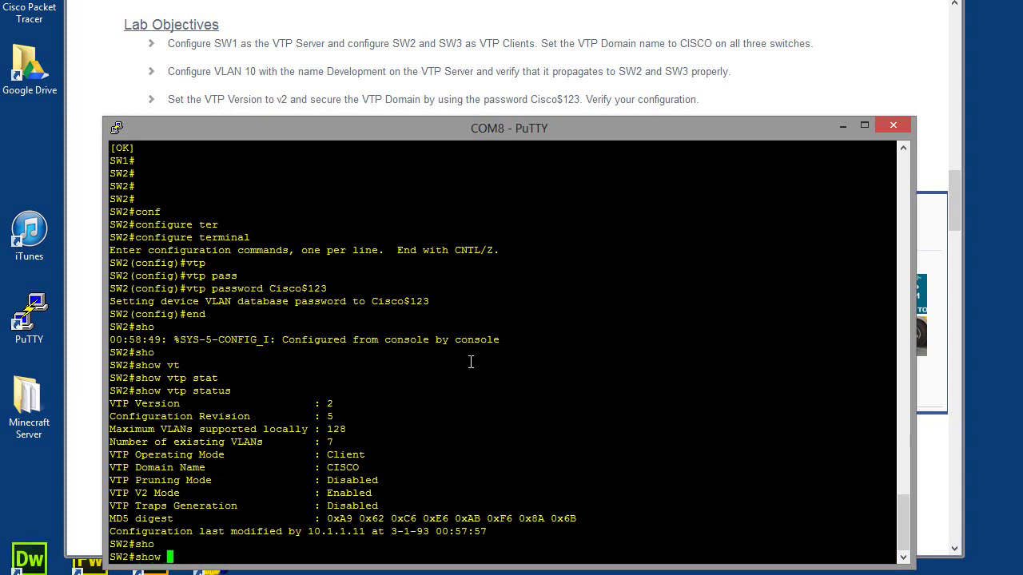
{"action": "type", "text": "vt"}
{"action": "key", "text": "Tab"}
{"action": "type", "text": "pass"}
{"action": "key", "text": "Tab"}
{"action": "key", "text": "Return"}
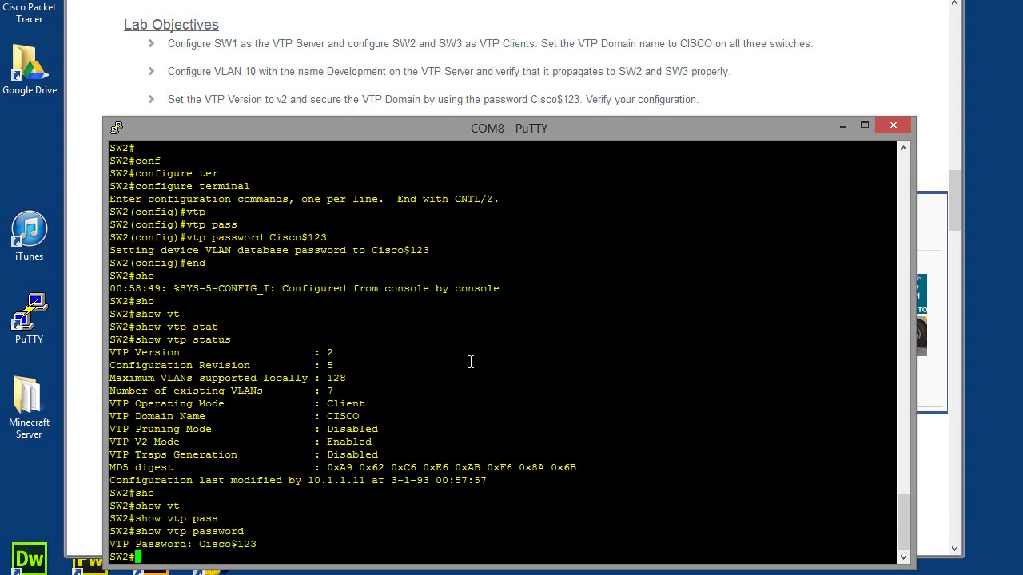
- Highlight the displayed VTP password to confirm it matches the server's
{"action": "left_click_drag", "start_coordinate": [257, 544], "coordinate": [202, 545]}
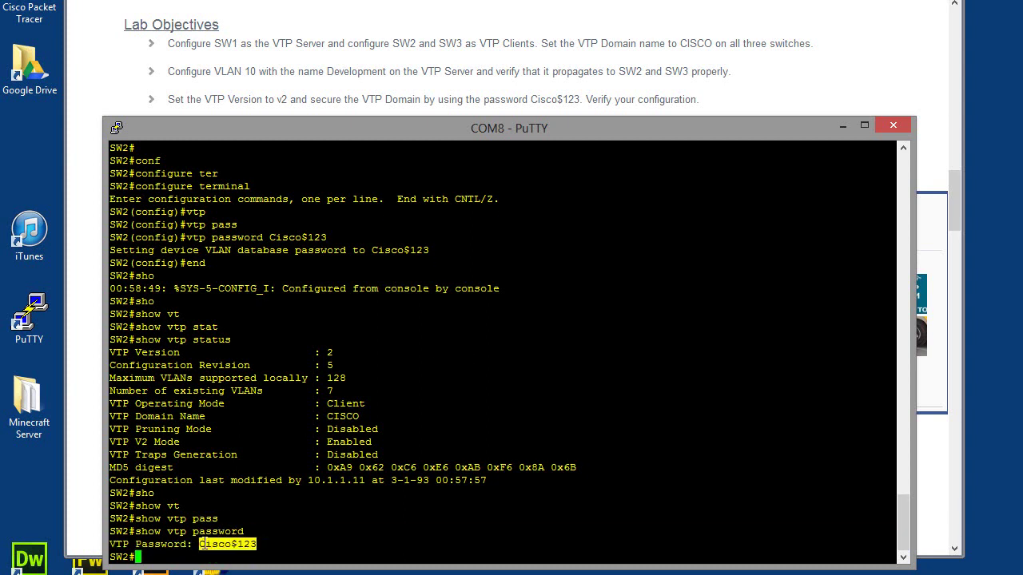
{"action": "left_click", "coordinate": [203, 545]}
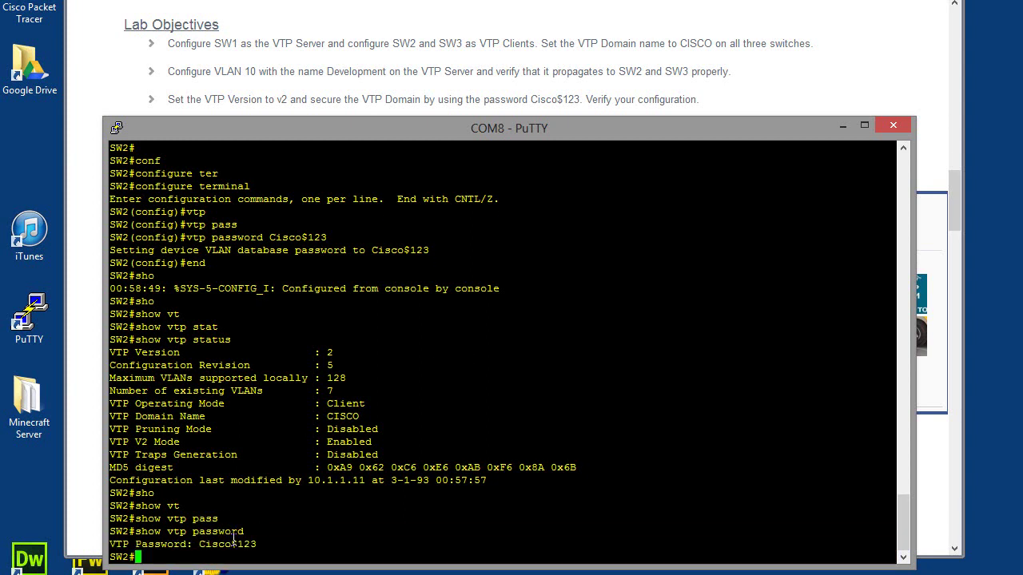
{"action": "left_click_drag", "start_coordinate": [256, 545], "coordinate": [200, 544]}
{"action": "left_click", "coordinate": [215, 548]}
{"action": "mouse_move", "coordinate": [262, 546]}
{"action": "left_mouse_down"}
{"action": "mouse_move", "coordinate": [199, 545]}
{"action": "mouse_move", "coordinate": [263, 545]}
{"action": "mouse_move", "coordinate": [253, 544]}
{"action": "left_mouse_up"}
{"action": "left_click", "coordinate": [202, 544]}
{"action": "left_click", "coordinate": [216, 544]}
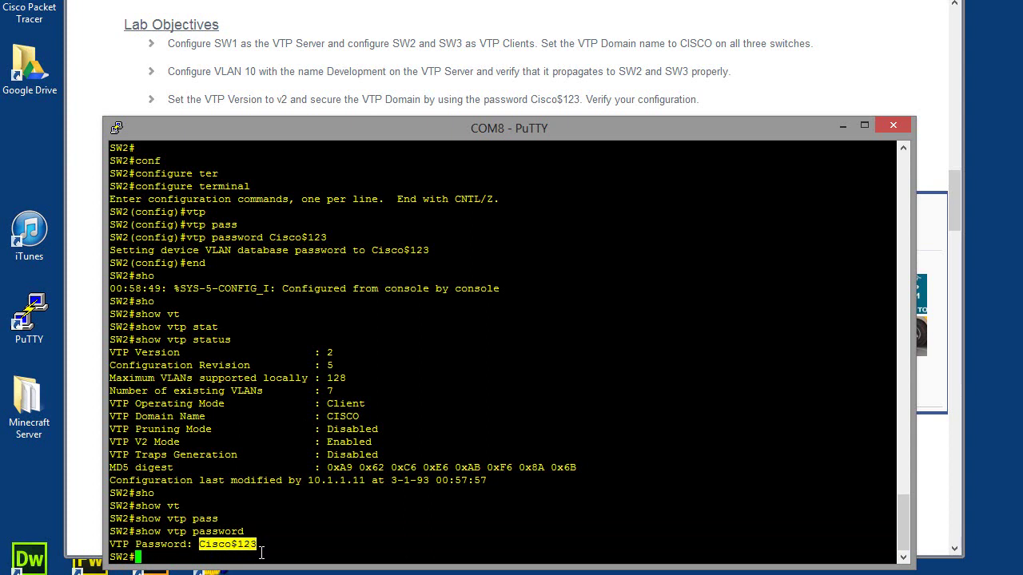
{"action": "left_click", "coordinate": [272, 550]}
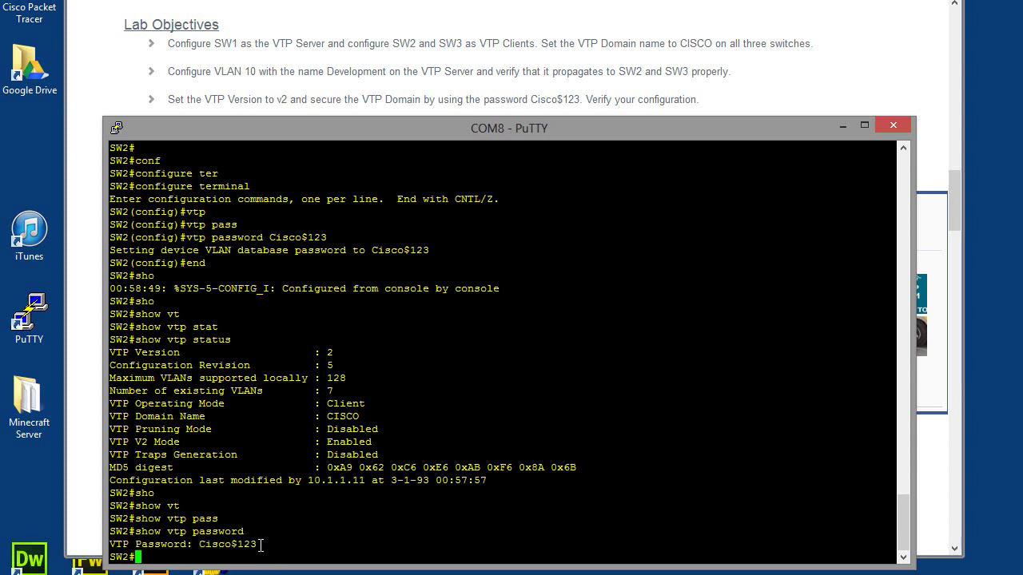
{"action": "mouse_move", "coordinate": [260, 546]}
{"action": "left_mouse_down"}
{"action": "mouse_move", "coordinate": [211, 546]}
{"action": "mouse_move", "coordinate": [262, 546]}
{"action": "left_mouse_up"}
{"action": "left_click", "coordinate": [205, 547]}
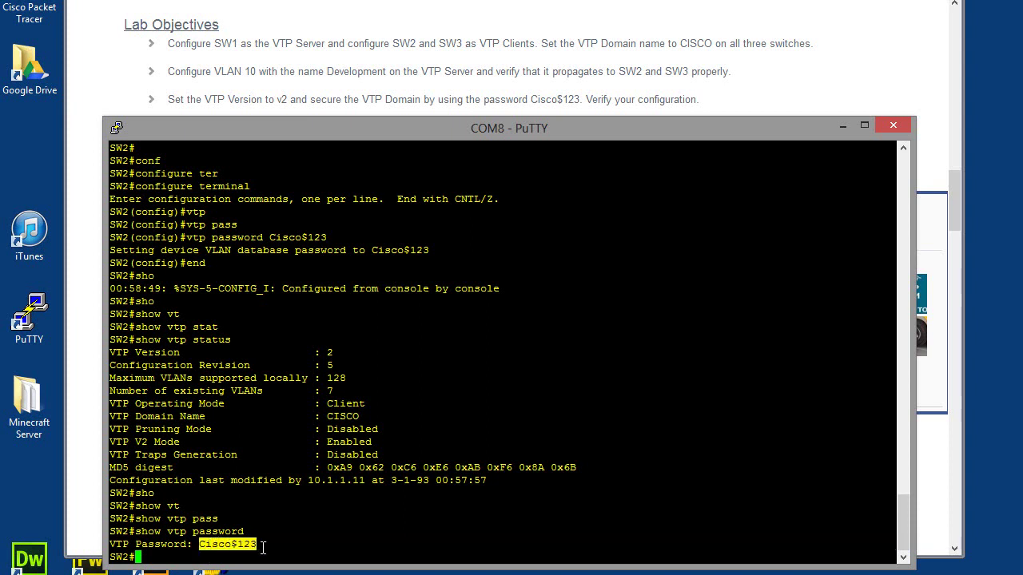
{"action": "left_click", "coordinate": [222, 547]}
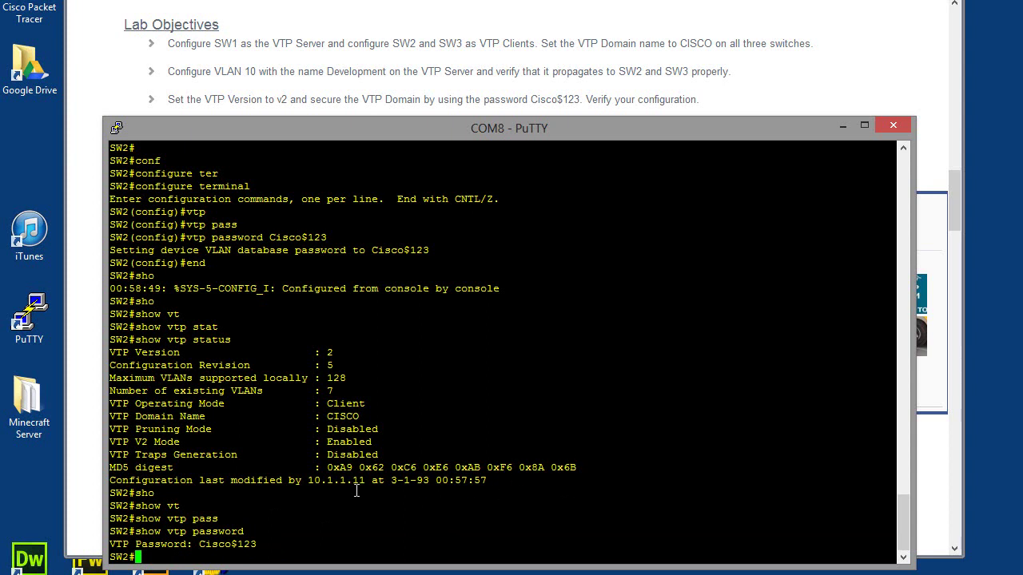
- Save SW2's running configuration with wr and check for [OK]
{"action": "type", "text": "wr"}
{"action": "key", "text": "Return"}
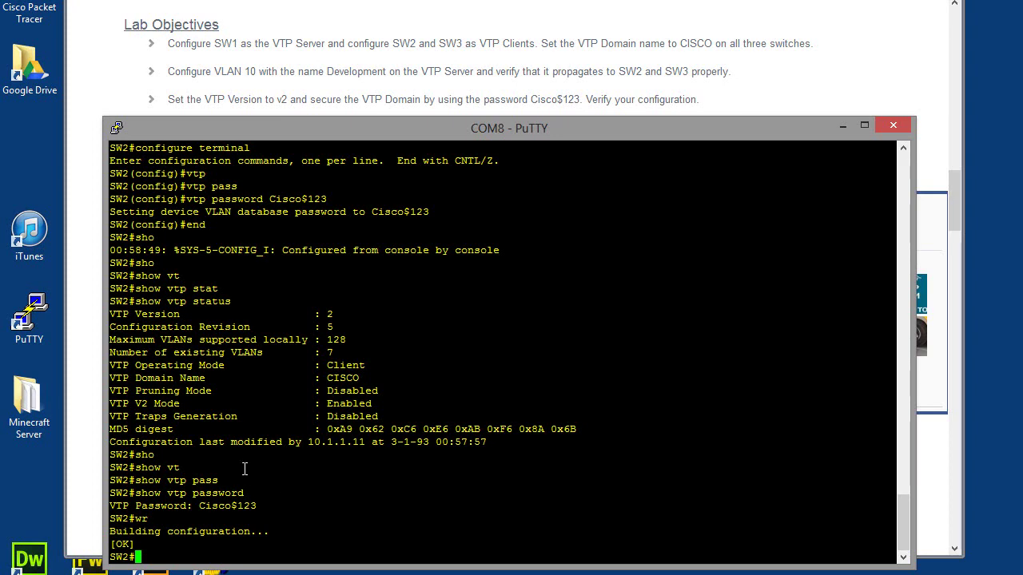
{"action": "scroll", "coordinate": [246, 465], "scroll_direction": "up", "scroll_amount": 10}
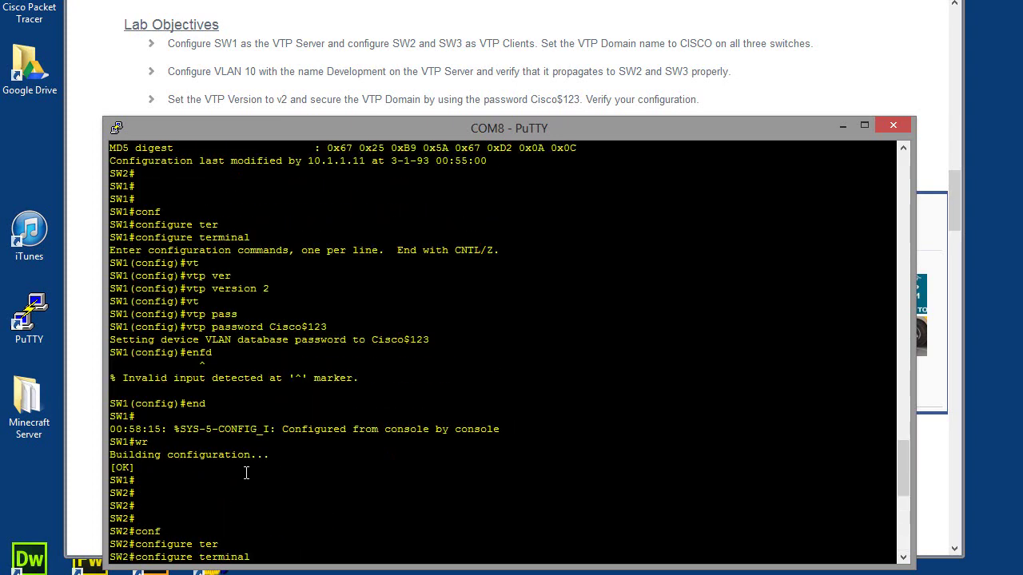